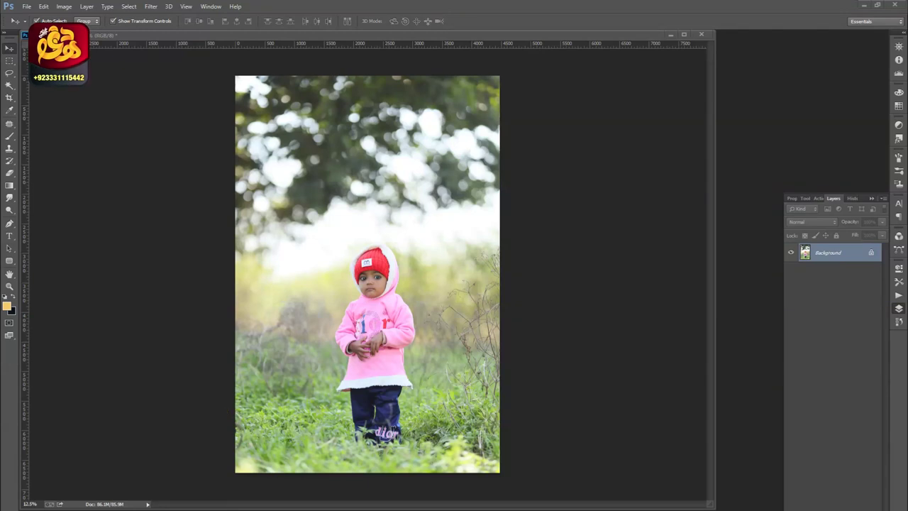
Step: Duplicate the portrait and apply a saved Camera Raw colour-grade preset to Layer 1
{"action": "key", "text": "z"}
{"action": "left_click", "coordinate": [367, 352]}
{"action": "key", "text": "ctrl+j"}
{"action": "left_click", "coordinate": [151, 7]}
{"action": "left_click", "coordinate": [163, 61]}
{"action": "left_click", "coordinate": [718, 142]}
{"action": "left_click", "coordinate": [749, 234]}
{"action": "double_click", "coordinate": [340, 196]}
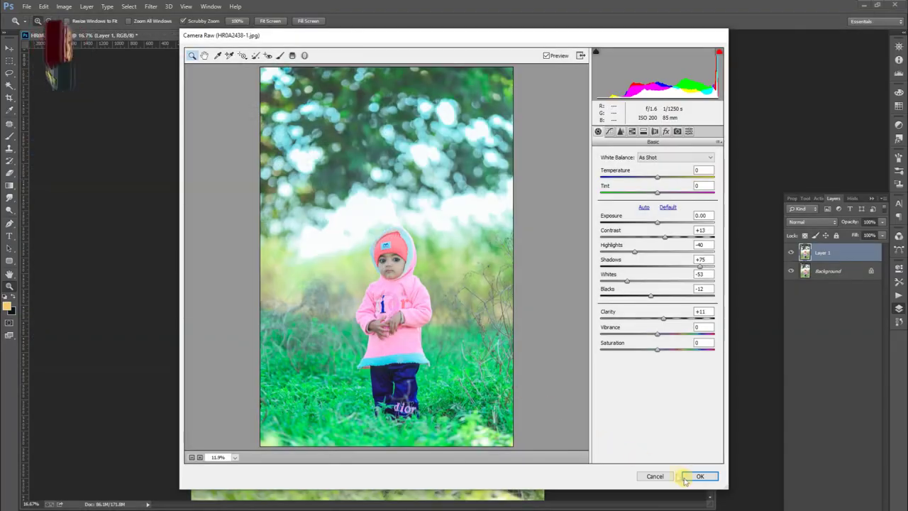
{"action": "left_click", "coordinate": [699, 476]}
Step: Erase the graded layer over both eyes so the original darker eyes show through
{"action": "left_click_drag", "start_coordinate": [365, 264], "coordinate": [490, 280]}
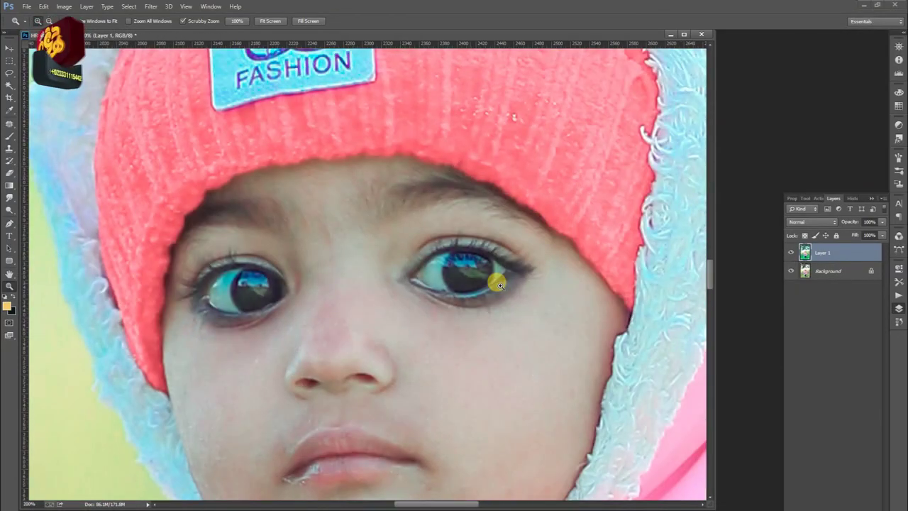
{"action": "key", "text": "e"}
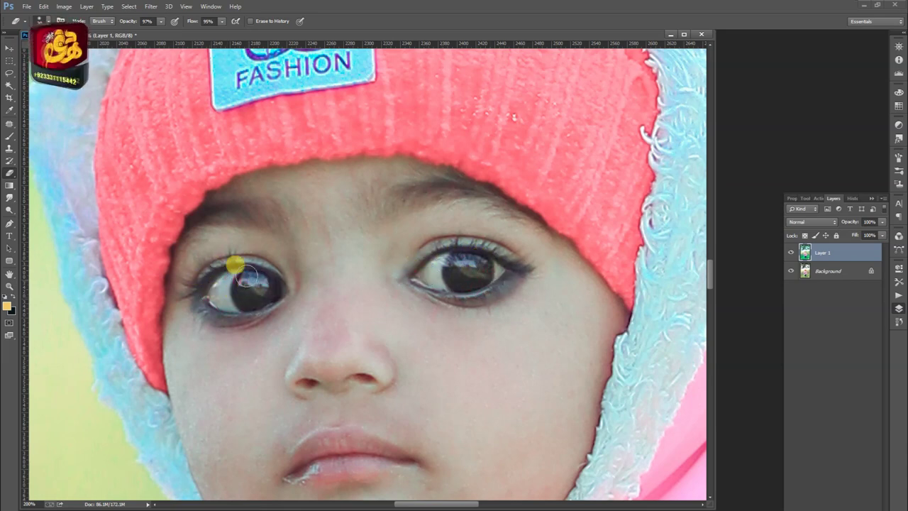
{"action": "key", "text": "z"}
{"action": "left_click", "coordinate": [254, 260], "text": "alt"}
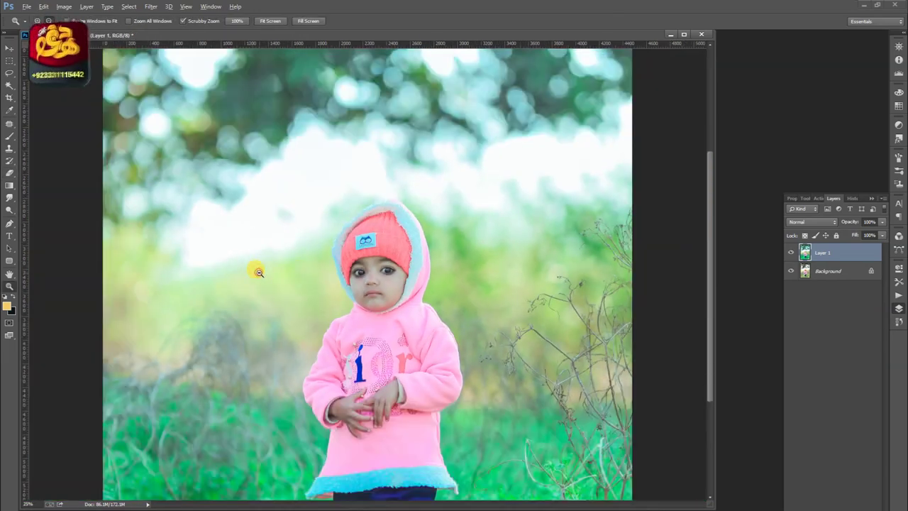
Step: Compare the grade by lowering Layer 1 to 67% opacity, then restore full opacity
{"action": "left_click_drag", "start_coordinate": [880, 223], "coordinate": [867, 236]}
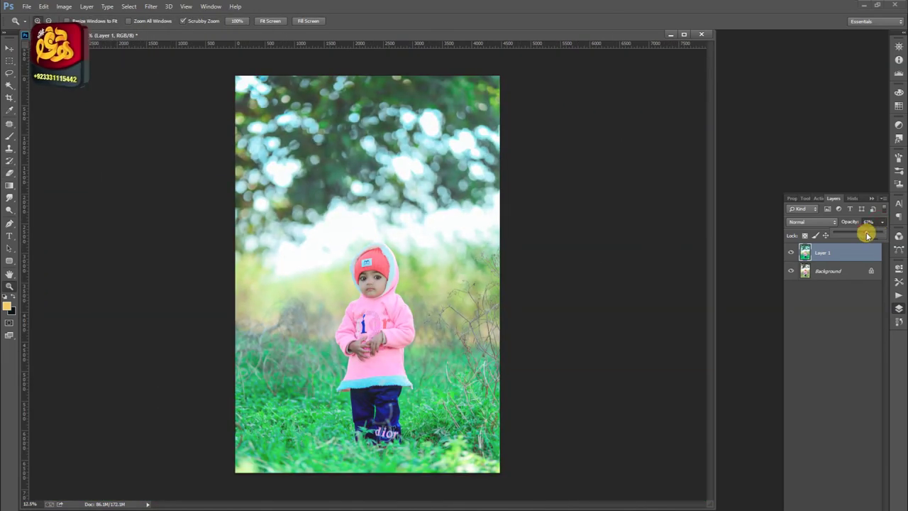
{"action": "left_click", "coordinate": [820, 294]}
{"action": "left_click", "coordinate": [823, 253]}
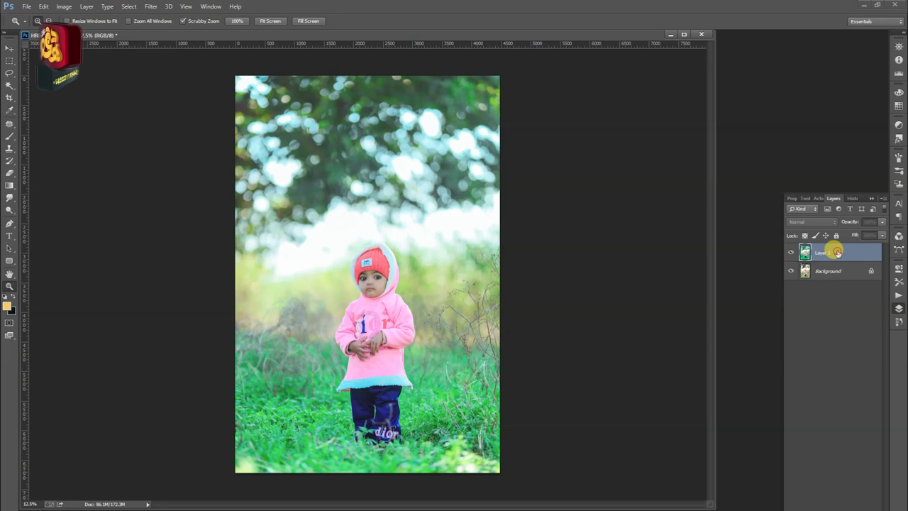
{"action": "key", "text": "0"}
{"action": "left_click", "coordinate": [376, 289]}
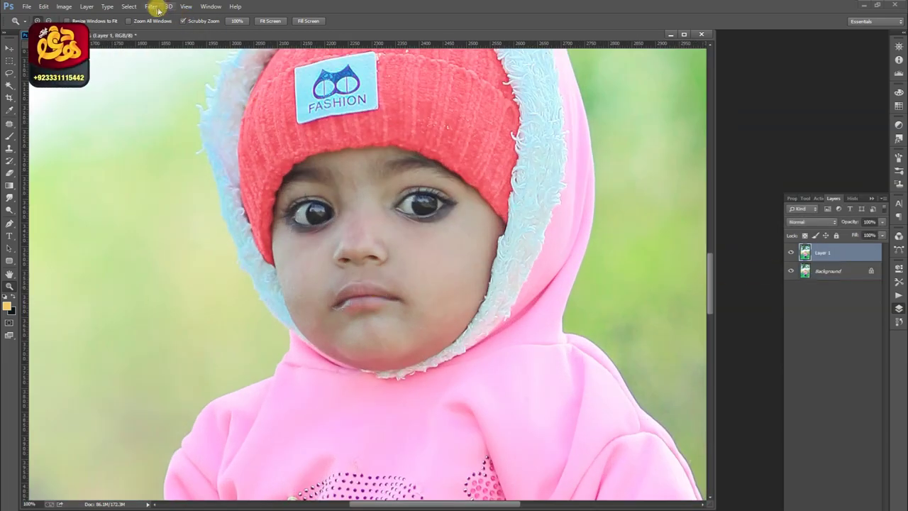
Step: Smooth the child's skin on Layer 1 with the Portraiture filter
{"action": "left_click", "coordinate": [158, 9]}
{"action": "left_click", "coordinate": [300, 217]}
{"action": "left_click", "coordinate": [490, 445]}
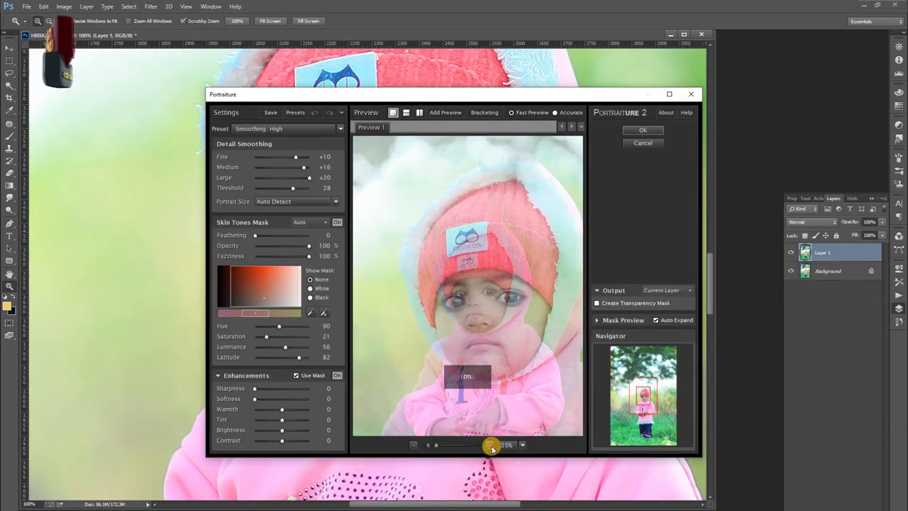
{"action": "left_click", "coordinate": [642, 129]}
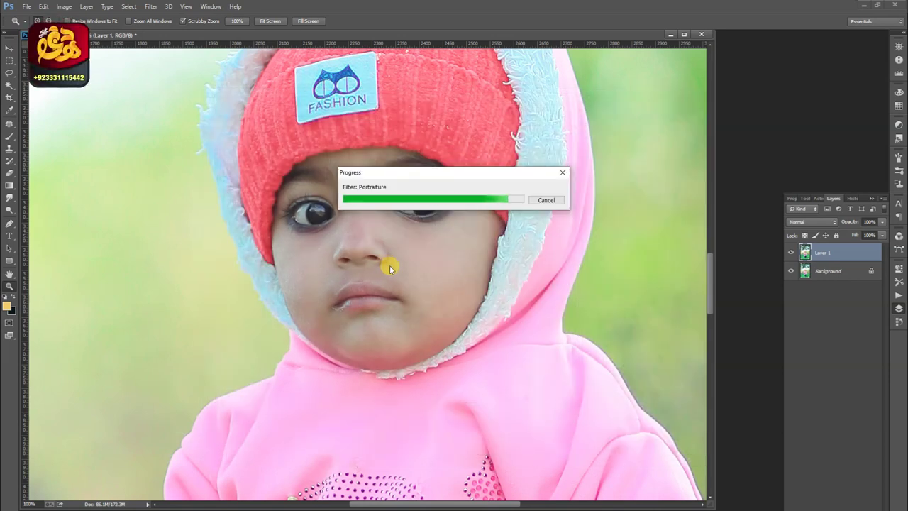
Step: Sharpen with a top-level Background copy run through High Pass and blended as Linear Light
{"action": "left_click", "coordinate": [809, 264]}
{"action": "key", "text": "ctrl+j"}
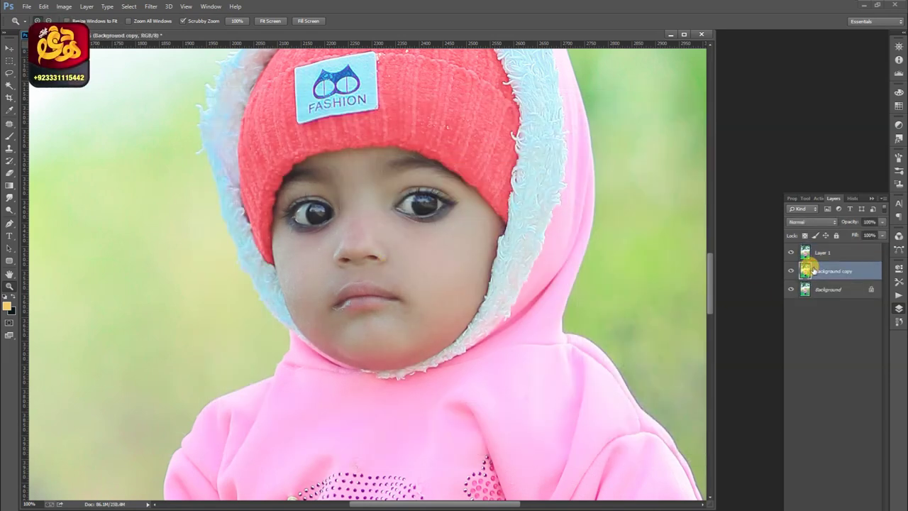
{"action": "key", "text": "ctrl+shift+]"}
{"action": "left_click", "coordinate": [151, 6]}
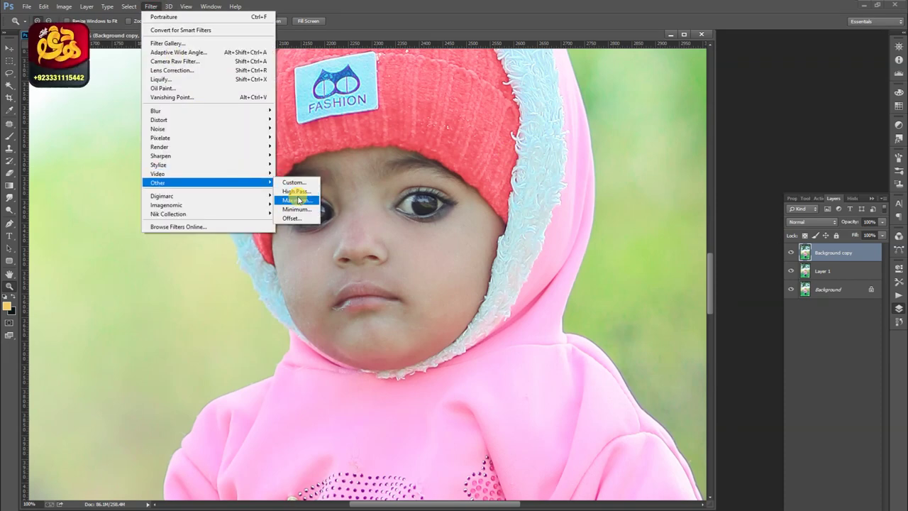
{"action": "left_click", "coordinate": [298, 193]}
{"action": "left_click", "coordinate": [506, 152]}
{"action": "left_click", "coordinate": [810, 222]}
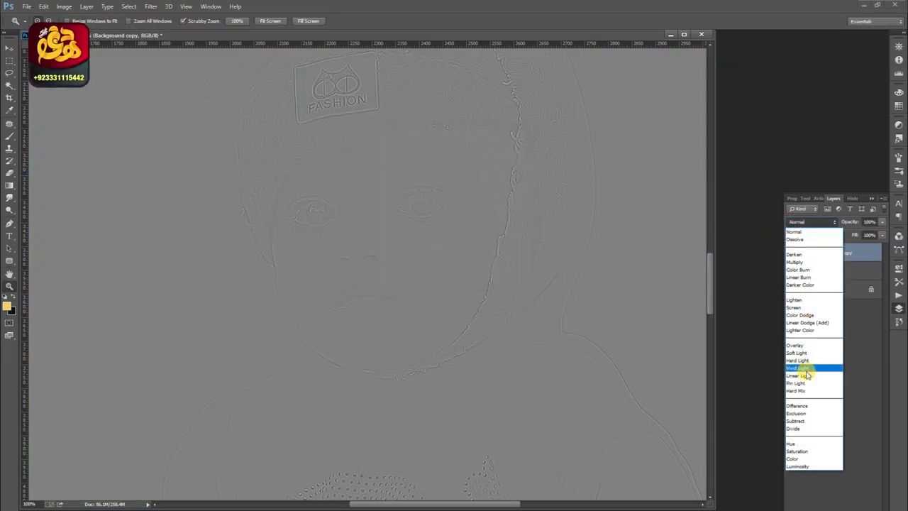
{"action": "left_click", "coordinate": [802, 370]}
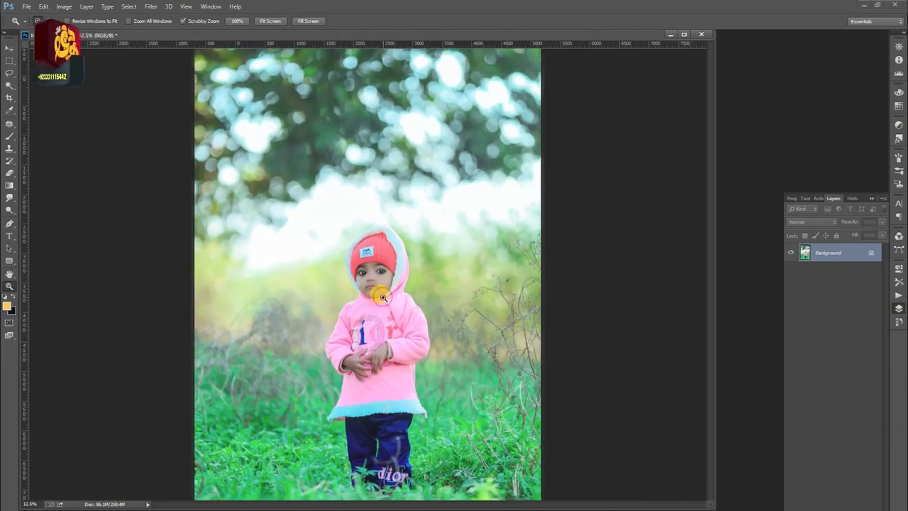
Step: Brighten the whole photo's tones with a Levels adjustment
{"action": "left_click_drag", "start_coordinate": [381, 297], "coordinate": [355, 295]}
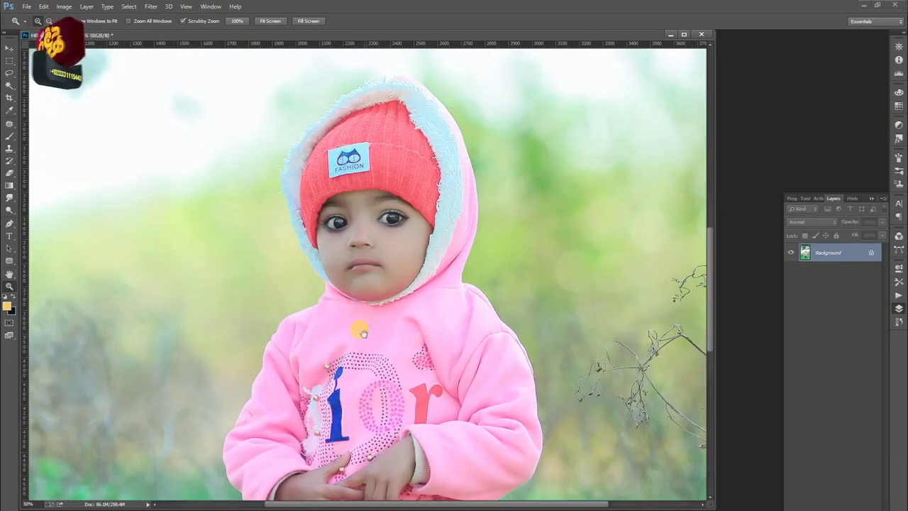
{"action": "key", "text": "ctrl+l"}
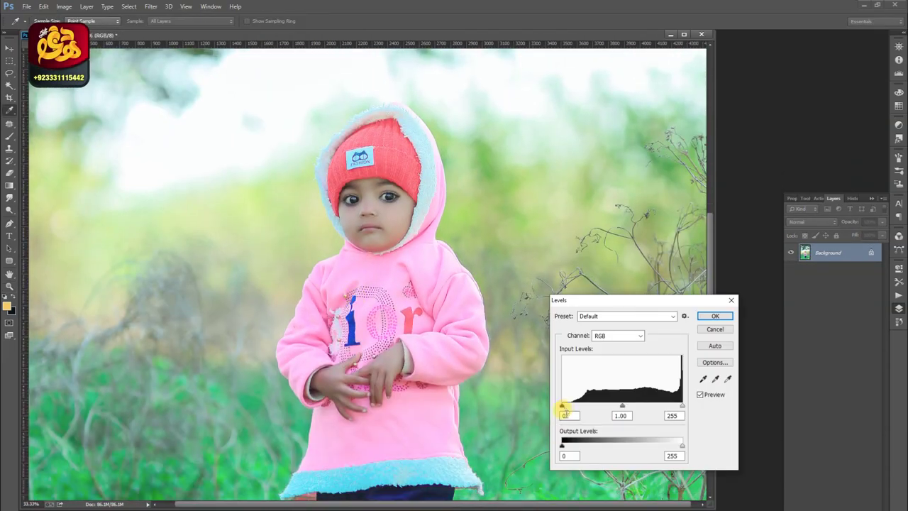
{"action": "left_click_drag", "start_coordinate": [565, 406], "coordinate": [592, 406]}
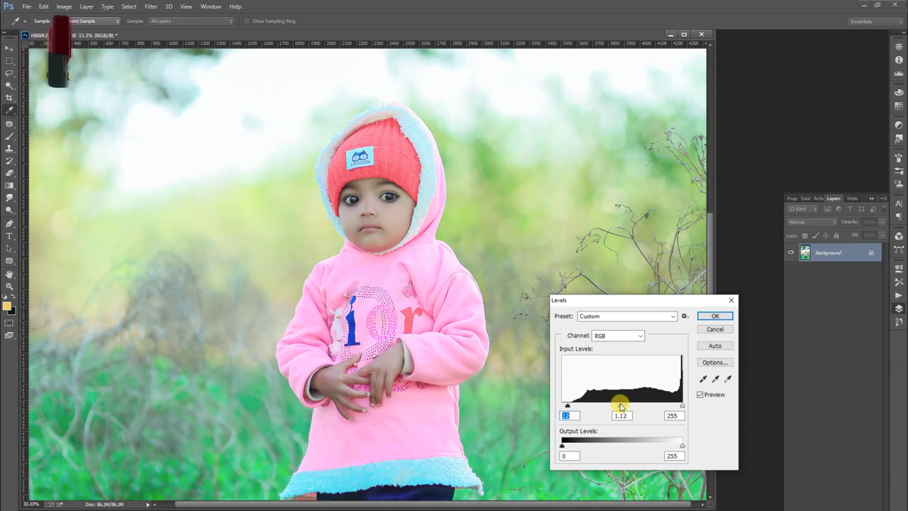
{"action": "key", "text": "Return"}
Step: Magic Wand-select the child's hands and feather the selection by 3 px
{"action": "key", "text": "z"}
{"action": "left_click", "coordinate": [343, 415]}
{"action": "key", "text": "w"}
{"action": "left_click", "coordinate": [331, 344]}
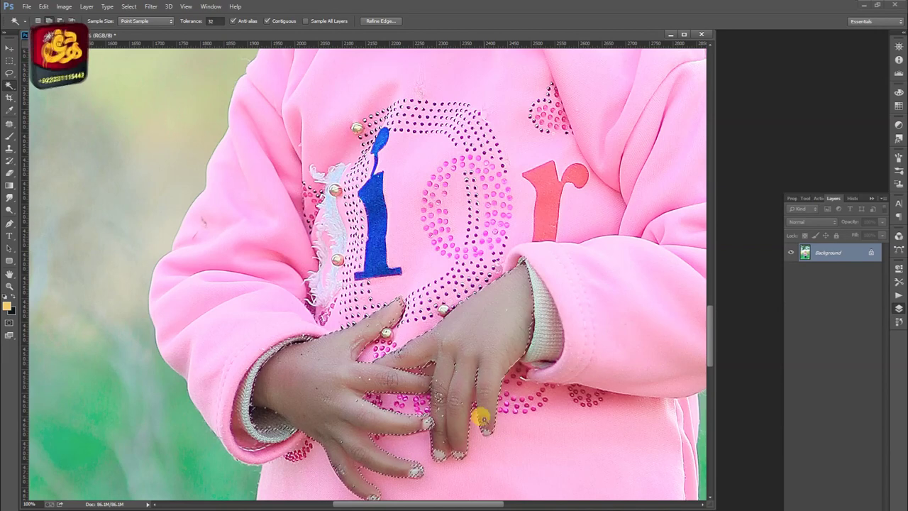
{"action": "right_click", "coordinate": [430, 343]}
{"action": "left_click", "coordinate": [458, 252]}
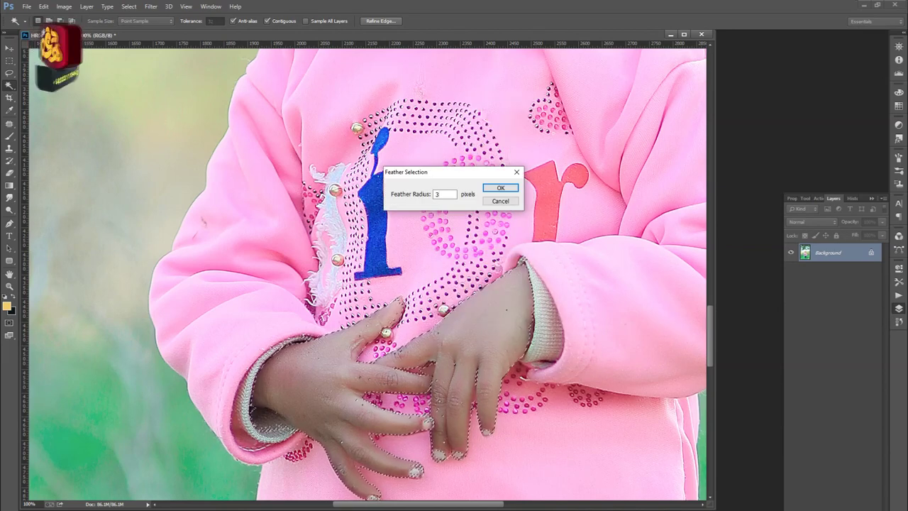
{"action": "key", "text": "Return"}
Step: Copy the hands onto their own layer and brighten their midtones to 1.32 with Levels
{"action": "key", "text": "ctrl+j"}
{"action": "key", "text": "i"}
{"action": "key", "text": "ctrl+l"}
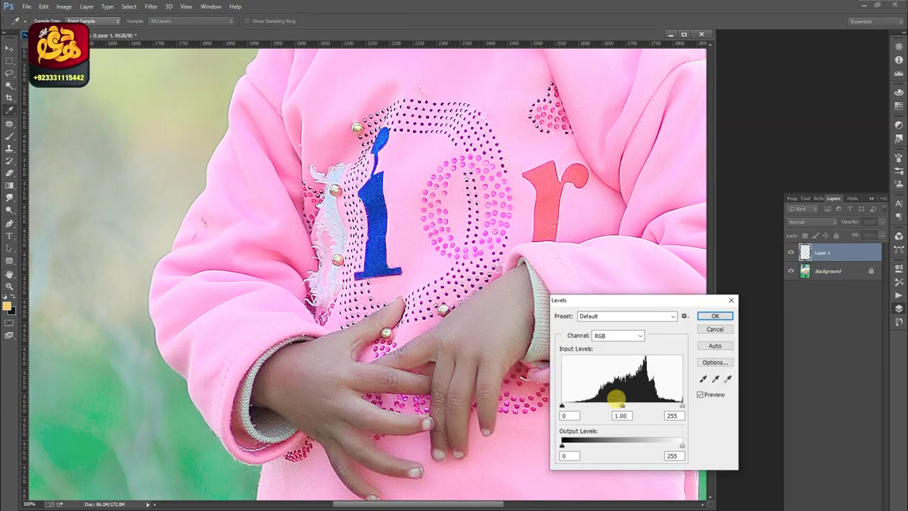
{"action": "left_click_drag", "start_coordinate": [622, 405], "coordinate": [607, 406]}
{"action": "key", "text": "Return"}
Step: Merge the hands layer down into the photo
{"action": "key", "text": "z"}
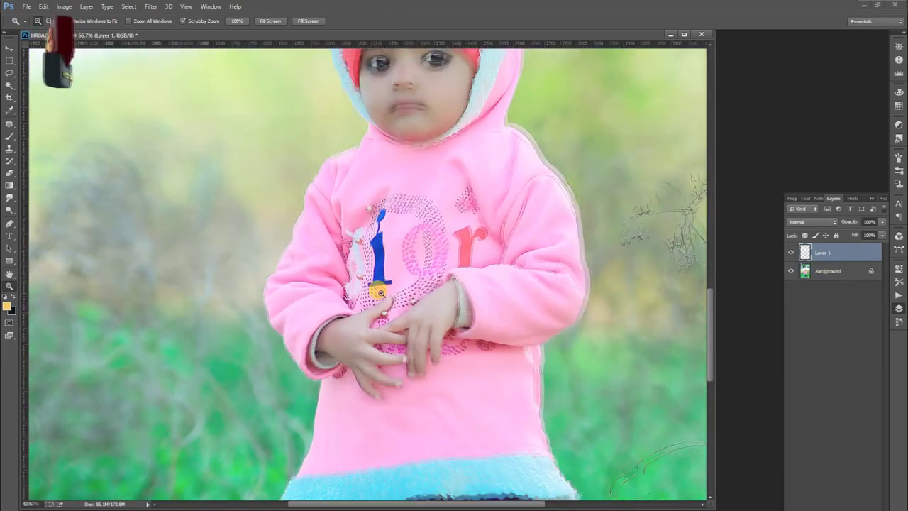
{"action": "left_click_drag", "start_coordinate": [497, 270], "coordinate": [379, 264]}
{"action": "key", "text": "ctrl+e"}
{"action": "key", "text": "ctrl+plus"}
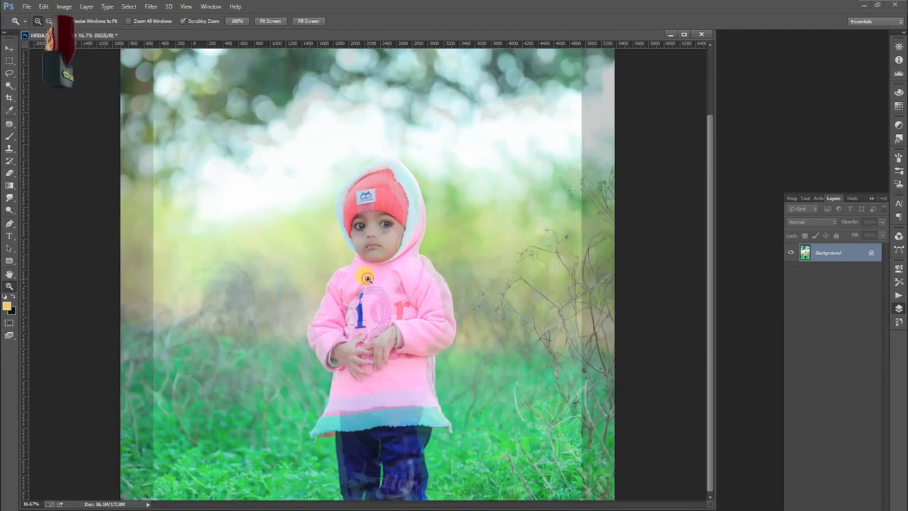
{"action": "key", "text": "ctrl+plus"}
Step: Apply a Camera Raw tweak: Exposure +0.15, Contrast +8, lower highlights, shadows, whites and blacks
{"action": "left_click", "coordinate": [150, 7]}
{"action": "left_click", "coordinate": [165, 62]}
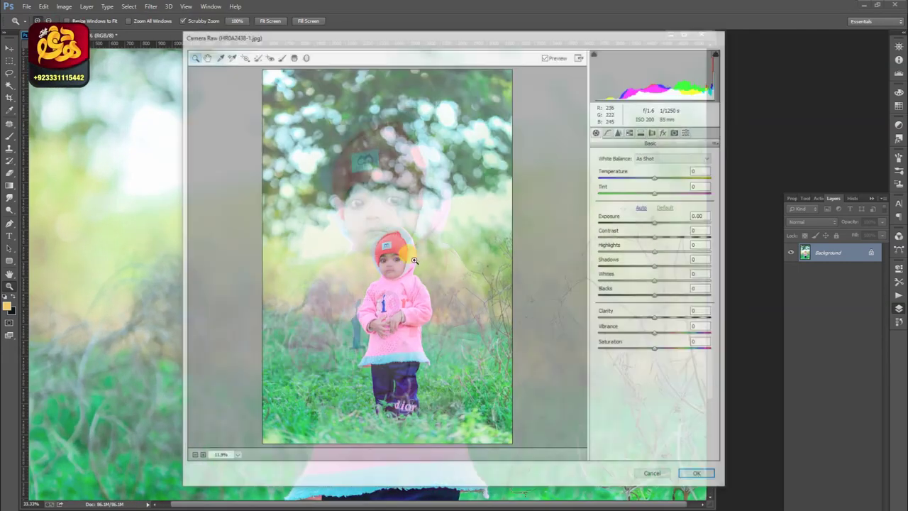
{"action": "mouse_move", "coordinate": [655, 223]}
{"action": "left_mouse_down"}
{"action": "mouse_move", "coordinate": [656, 254]}
{"action": "mouse_move", "coordinate": [649, 252]}
{"action": "mouse_move", "coordinate": [643, 275]}
{"action": "mouse_move", "coordinate": [650, 301]}
{"action": "left_mouse_up"}
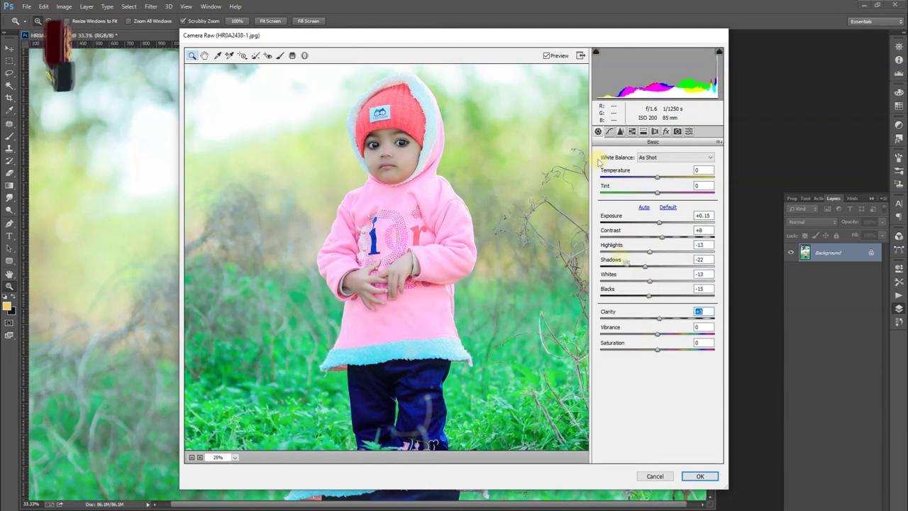
{"action": "left_click", "coordinate": [700, 475]}
{"action": "scroll", "coordinate": [348, 184], "scroll_direction": "down", "scroll_amount": 3}
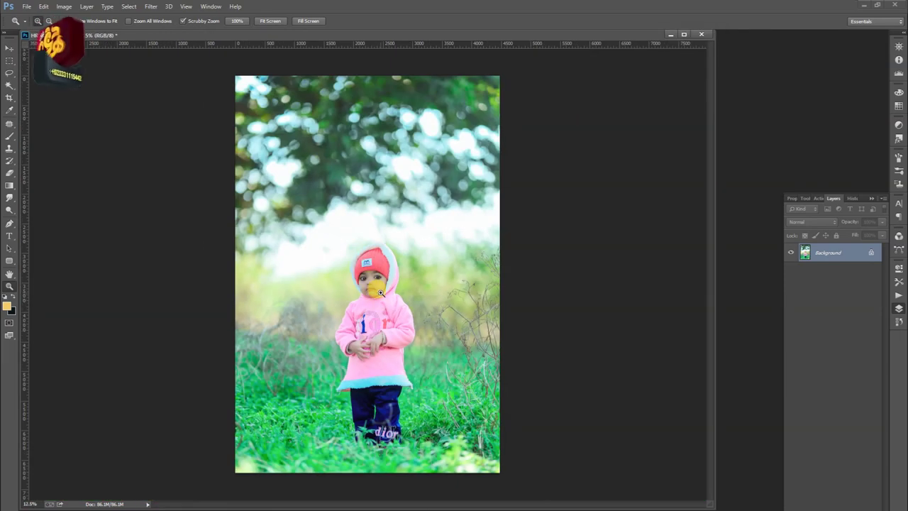
{"action": "scroll", "coordinate": [381, 293], "scroll_direction": "up", "scroll_amount": 3}
{"action": "scroll", "coordinate": [381, 293], "scroll_direction": "down", "scroll_amount": 5}
Step: Boost the photo's saturation with Hue/Saturation
{"action": "key", "text": "ctrl+u"}
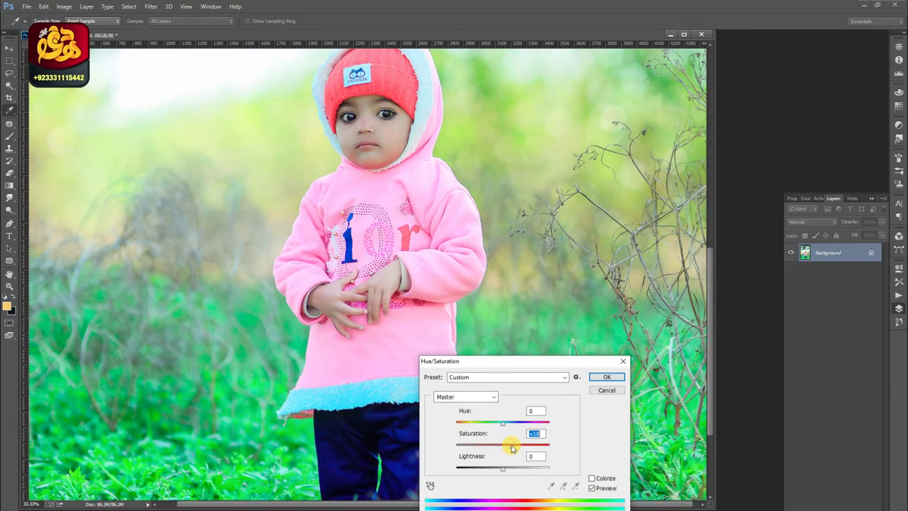
{"action": "key", "text": "Return"}
{"action": "scroll", "coordinate": [366, 126], "scroll_direction": "up", "scroll_amount": 3}
Step: With a small brush at 35% flow, paint soft skin tone over the cheek below the eye
{"action": "scroll", "coordinate": [365, 149], "scroll_direction": "up", "scroll_amount": 2}
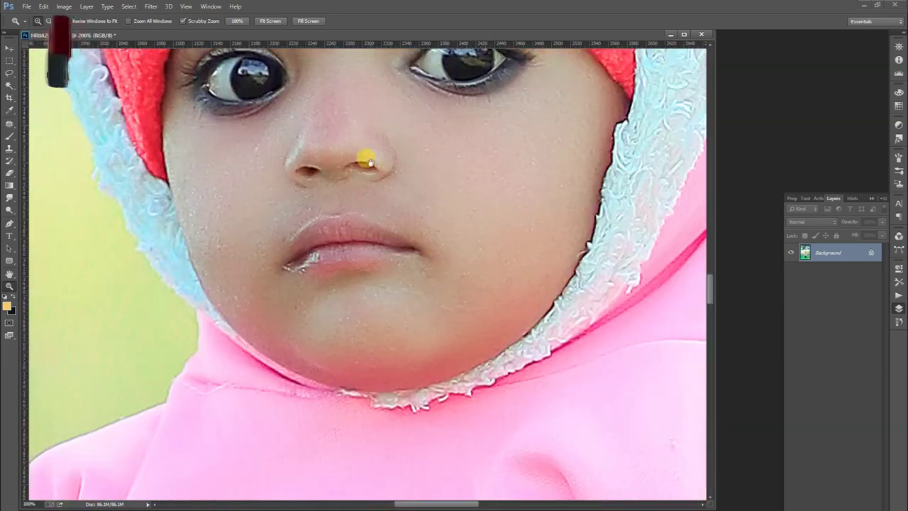
{"action": "scroll", "coordinate": [365, 158], "scroll_direction": "up", "scroll_amount": 3}
{"action": "key", "text": "b"}
{"action": "left_click_drag", "start_coordinate": [258, 20], "coordinate": [227, 33]}
{"action": "key", "text": "bracketleft"}
{"action": "key", "text": "bracketleft"}
{"action": "key", "text": "bracketleft"}
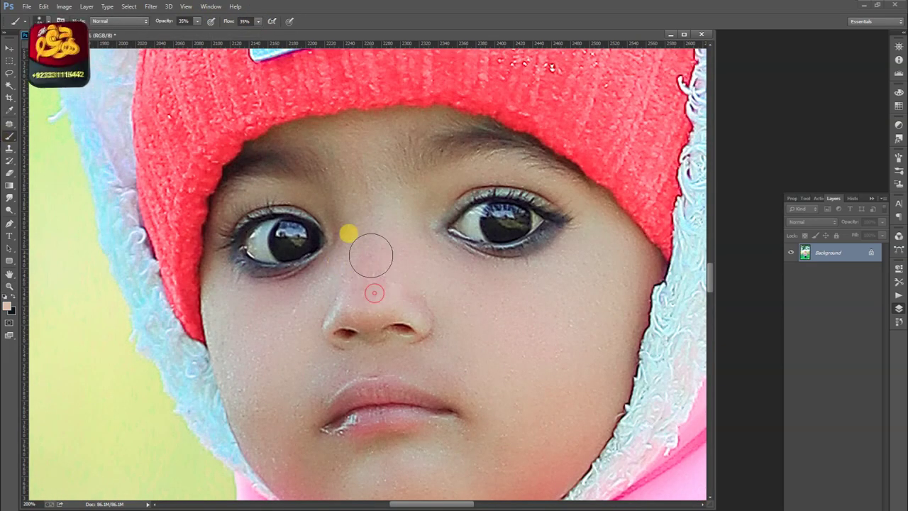
{"action": "left_click_drag", "start_coordinate": [287, 358], "coordinate": [289, 306]}
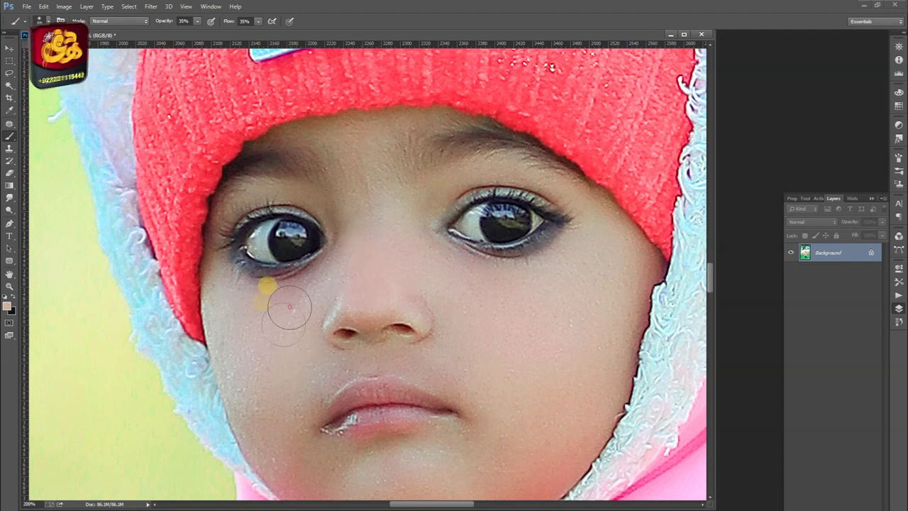
{"action": "left_click_drag", "start_coordinate": [274, 413], "coordinate": [260, 374]}
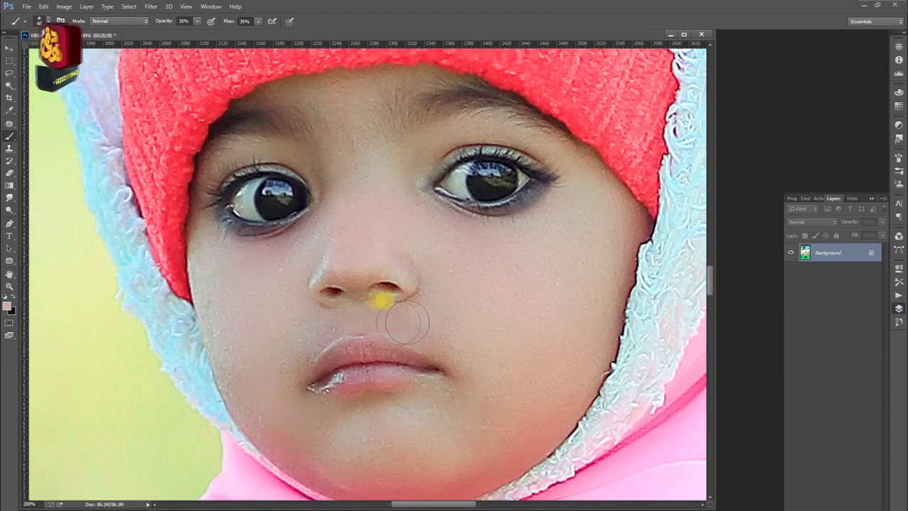
{"action": "key", "text": "z"}
{"action": "left_click", "coordinate": [397, 381]}
{"action": "key", "text": "ctrl+0"}
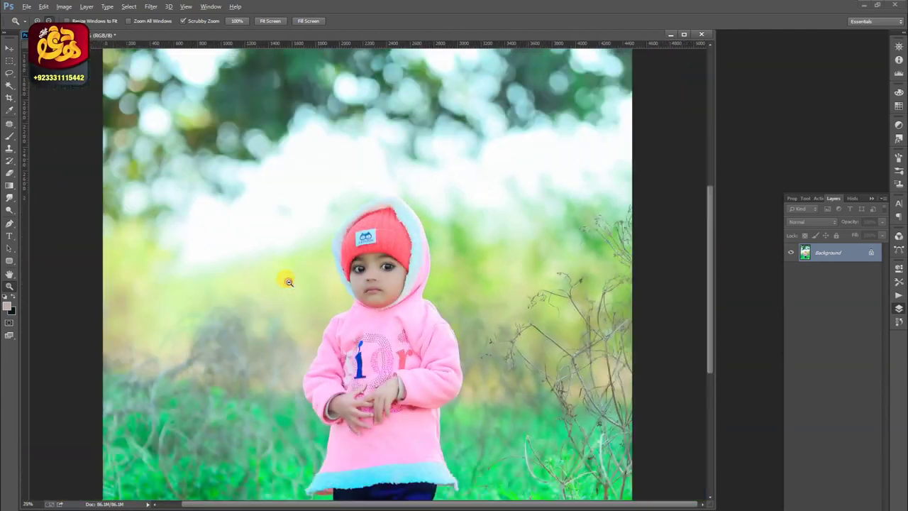
Step: Add a new layer and Magic Wand-select the pale sky behind the child
{"action": "left_click", "coordinate": [358, 333]}
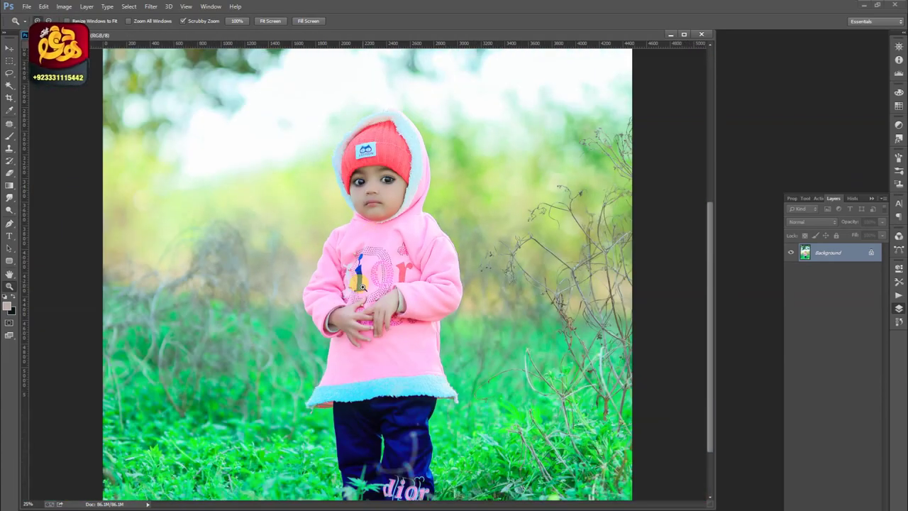
{"action": "left_click", "coordinate": [362, 286], "text": "alt"}
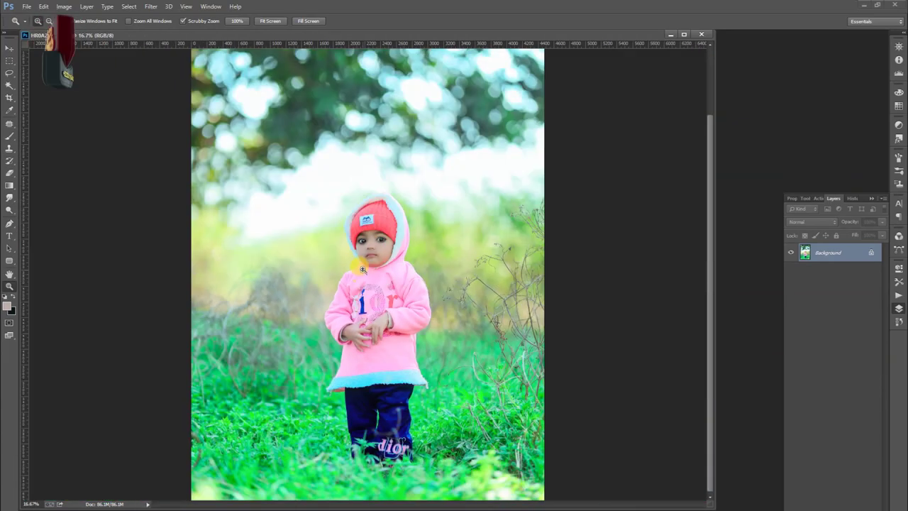
{"action": "key", "text": "ctrl+j"}
{"action": "key", "text": "w"}
{"action": "left_click", "coordinate": [426, 187]}
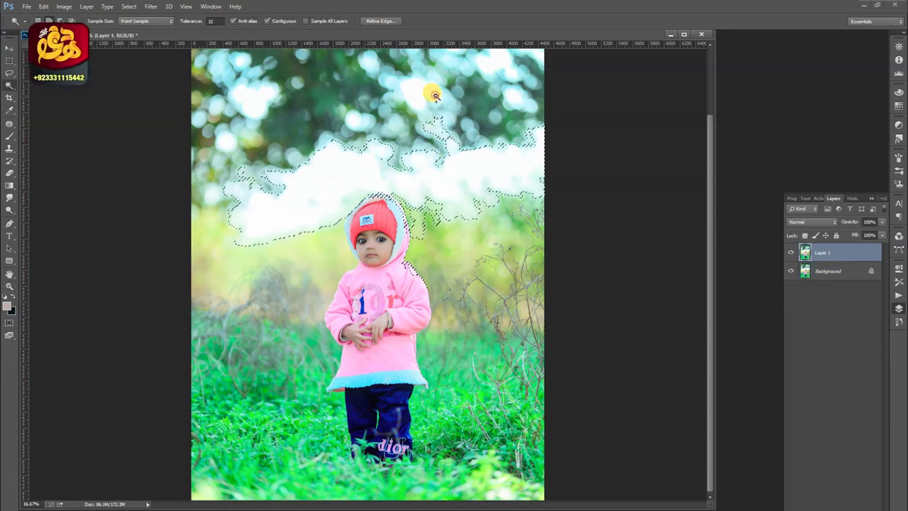
Step: Paint green and teal over the upper scene at 88% brush opacity and 100% flow
{"action": "key", "text": "b"}
{"action": "key", "text": "ctrl+minus"}
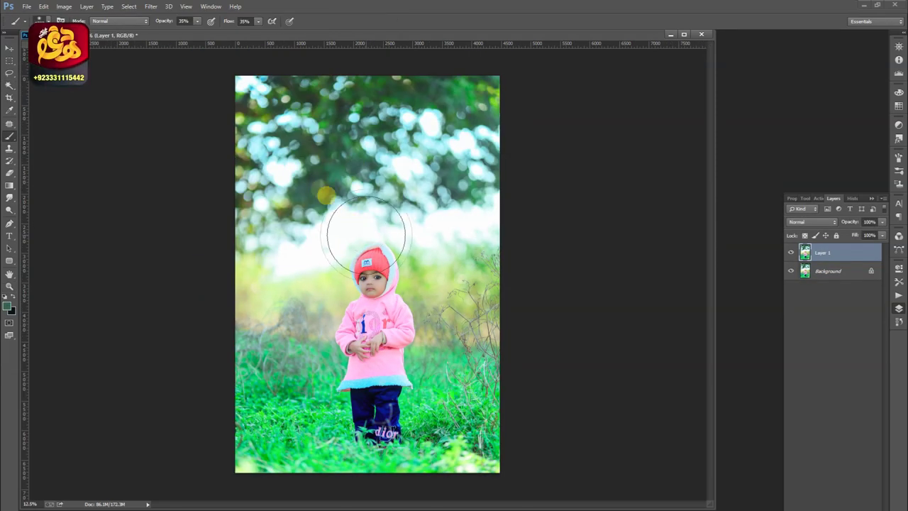
{"action": "left_click_drag", "start_coordinate": [197, 21], "coordinate": [212, 35]}
{"action": "mouse_move", "coordinate": [330, 250]}
{"action": "left_mouse_down"}
{"action": "mouse_move", "coordinate": [266, 5]}
{"action": "mouse_move", "coordinate": [291, 33]}
{"action": "left_mouse_up"}
{"action": "left_click_drag", "start_coordinate": [334, 67], "coordinate": [178, 87]}
{"action": "mouse_move", "coordinate": [183, 123]}
{"action": "left_mouse_down"}
{"action": "mouse_move", "coordinate": [247, 88]}
{"action": "mouse_move", "coordinate": [314, 416]}
{"action": "left_mouse_up"}
{"action": "left_click_drag", "start_coordinate": [334, 234], "coordinate": [425, 172]}
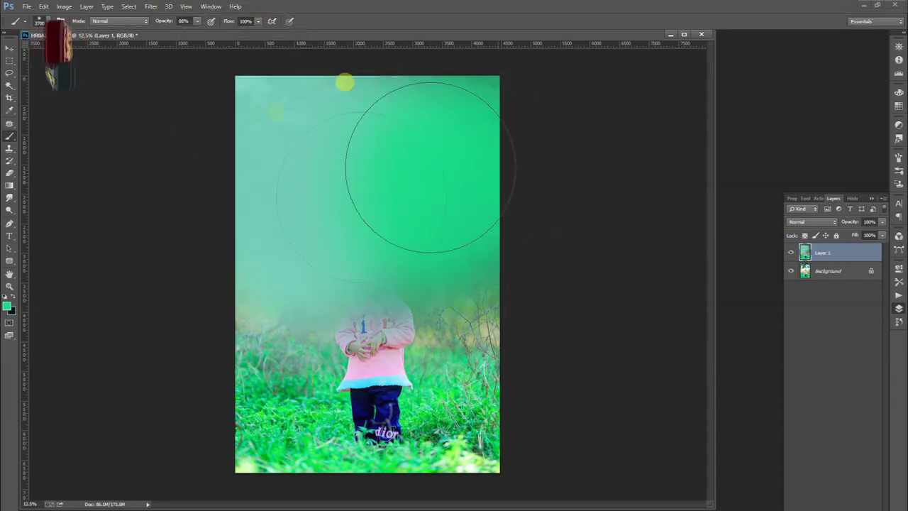
Step: Erase the green paint from over the child
{"action": "scroll", "coordinate": [812, 221], "scroll_direction": "down", "scroll_amount": 3}
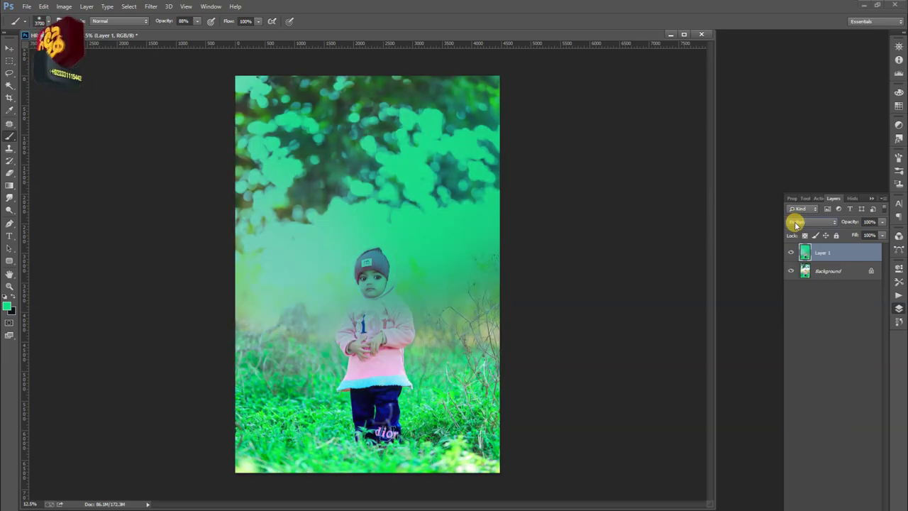
{"action": "key", "text": "e"}
{"action": "key", "text": "ctrl+plus"}
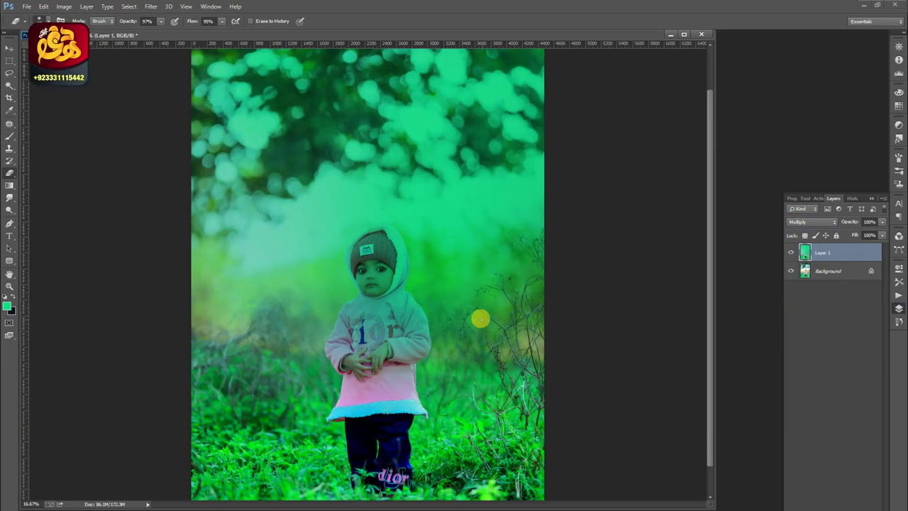
{"action": "key", "text": "ctrl+z"}
{"action": "key", "text": "ctrl+z"}
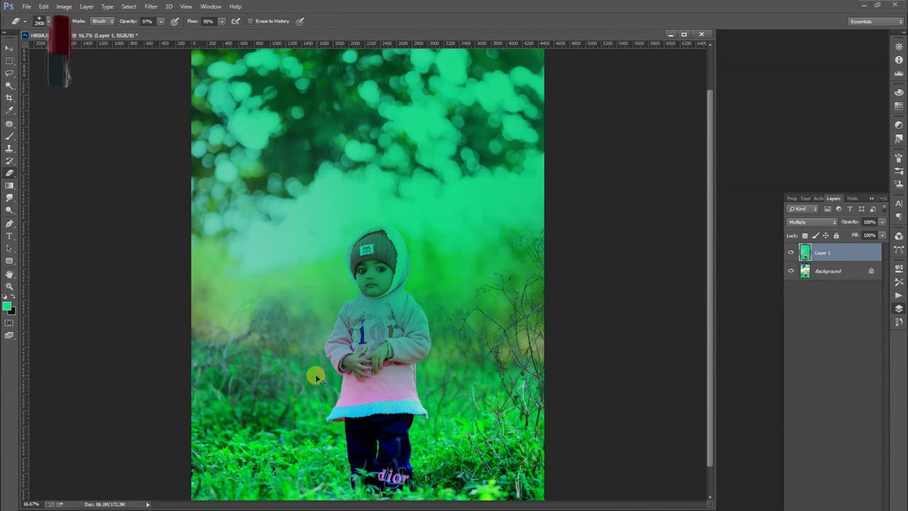
{"action": "key", "text": "ctrl+z"}
{"action": "key", "text": "ctrl+z"}
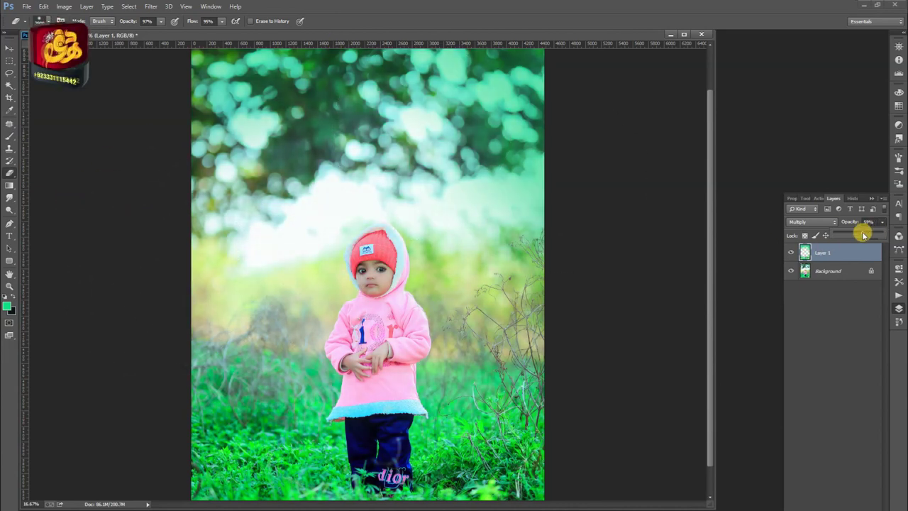
Step: Shift the tint layer's hue to 41 with Hue/Saturation
{"action": "key", "text": "ctrl+u"}
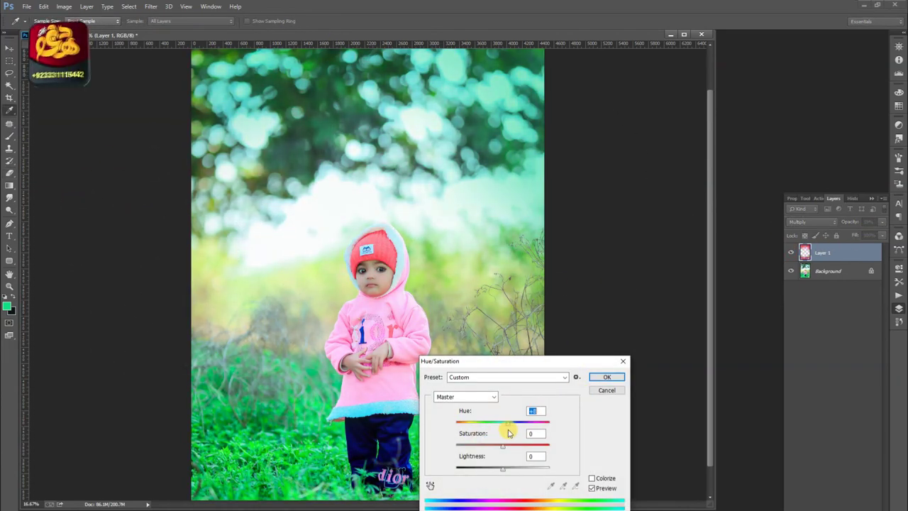
{"action": "key", "text": "Return"}
{"action": "key", "text": "e"}
{"action": "key", "text": "ctrl+minus"}
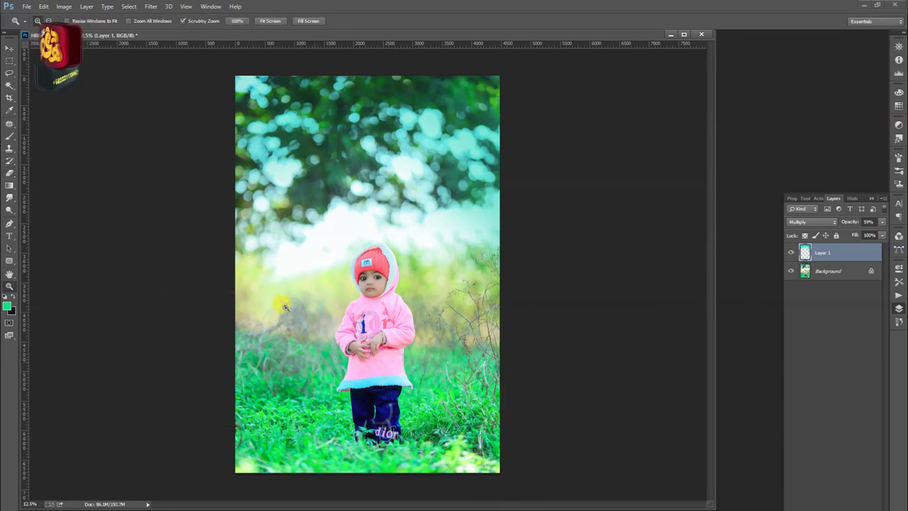
Step: Merge the tint into the Background and copy the merged image onto a new Layer 1
{"action": "key", "text": "ctrl+e"}
{"action": "left_click", "coordinate": [379, 266]}
{"action": "key", "text": "ctrl+z"}
{"action": "key", "text": "z"}
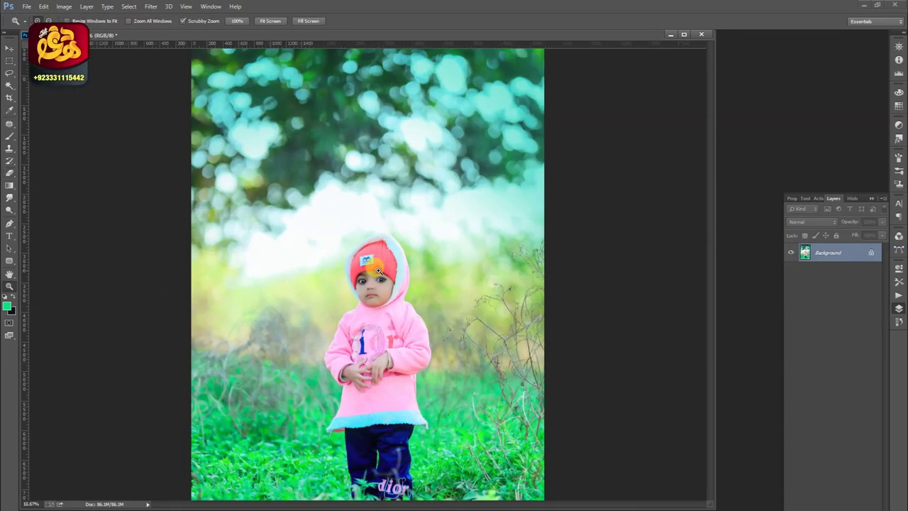
{"action": "left_click_drag", "start_coordinate": [381, 269], "coordinate": [378, 270]}
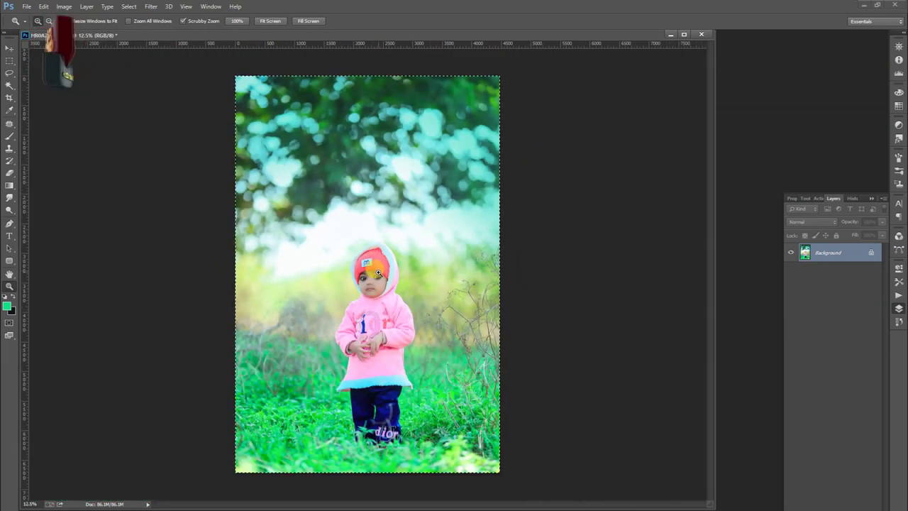
{"action": "key", "text": "ctrl+d"}
{"action": "key", "text": "ctrl+shift+alt+n"}
Step: In Camera Raw HSL, set the Reds hue to -31 and shift foliage hues toward yellow
{"action": "left_click", "coordinate": [151, 7]}
{"action": "left_click", "coordinate": [171, 59]}
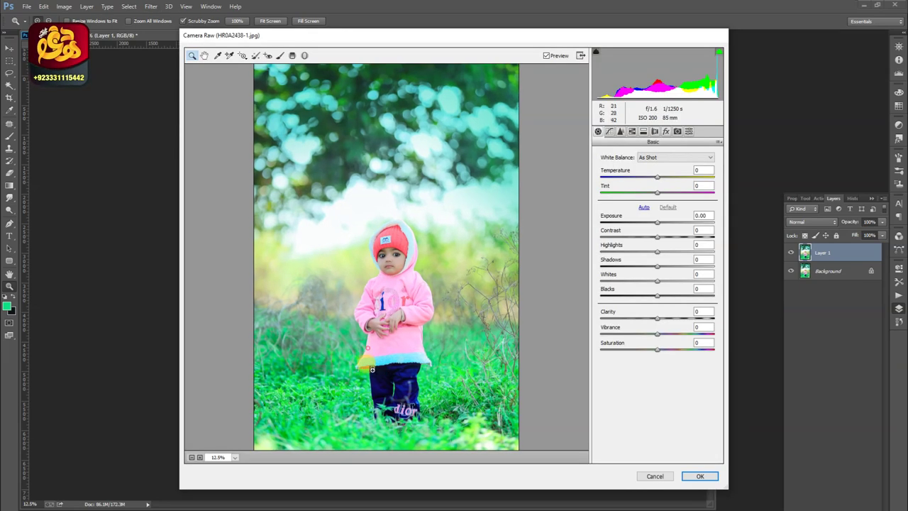
{"action": "left_click", "coordinate": [629, 132]}
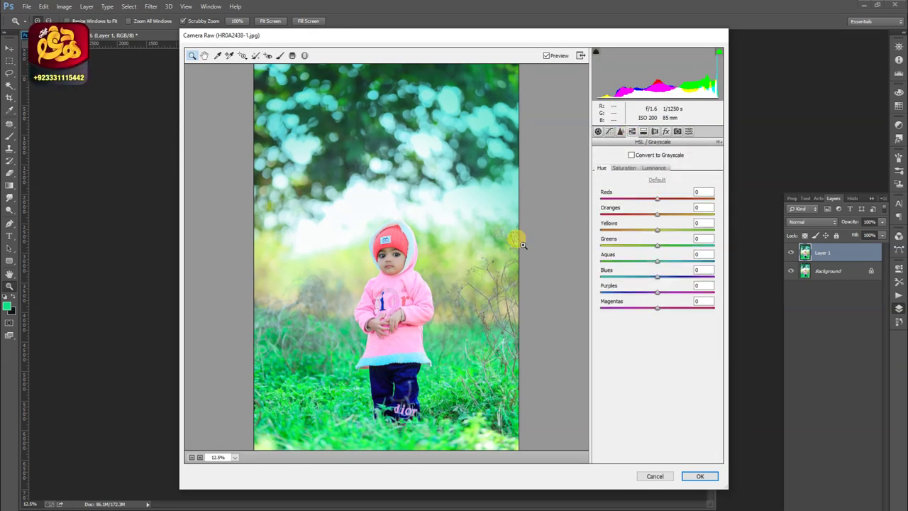
{"action": "left_click", "coordinate": [431, 278]}
{"action": "left_click_drag", "start_coordinate": [659, 199], "coordinate": [640, 197]}
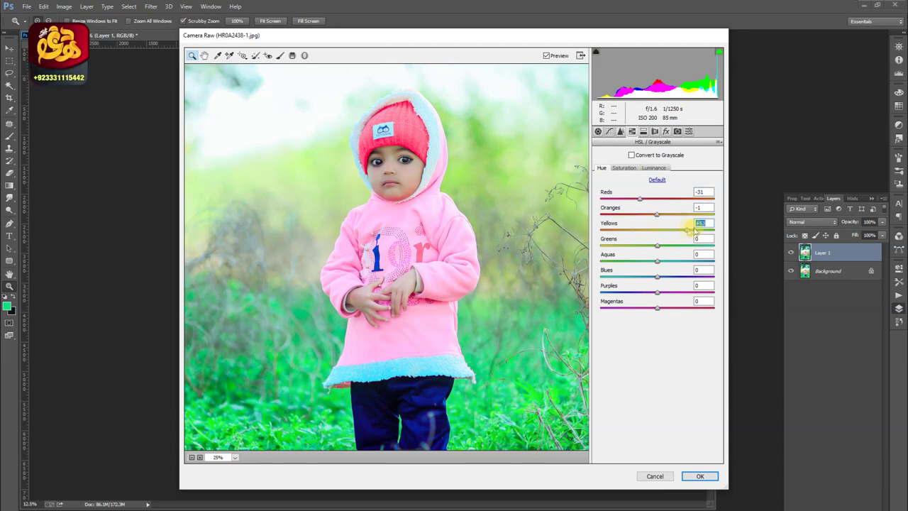
{"action": "mouse_move", "coordinate": [658, 246]}
{"action": "left_mouse_down"}
{"action": "mouse_move", "coordinate": [624, 258]}
{"action": "mouse_move", "coordinate": [671, 265]}
{"action": "mouse_move", "coordinate": [657, 271]}
{"action": "left_mouse_up"}
Step: Raise red (+7), green and aqua saturation, lower purple/magenta, and adjust orange, aqua and blue luminance
{"action": "left_click", "coordinate": [624, 168]}
{"action": "left_click_drag", "start_coordinate": [656, 204], "coordinate": [671, 207]}
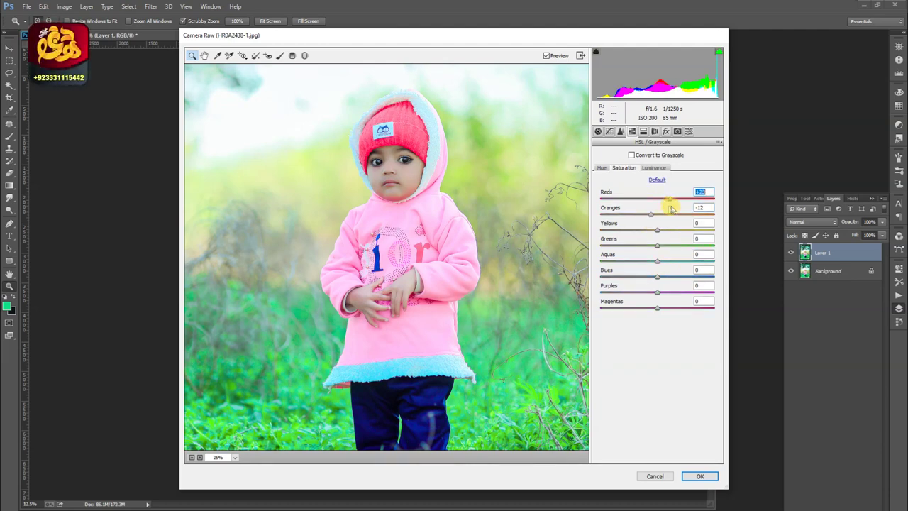
{"action": "mouse_move", "coordinate": [665, 248]}
{"action": "left_mouse_down"}
{"action": "mouse_move", "coordinate": [674, 242]}
{"action": "mouse_move", "coordinate": [677, 262]}
{"action": "mouse_move", "coordinate": [630, 279]}
{"action": "left_mouse_up"}
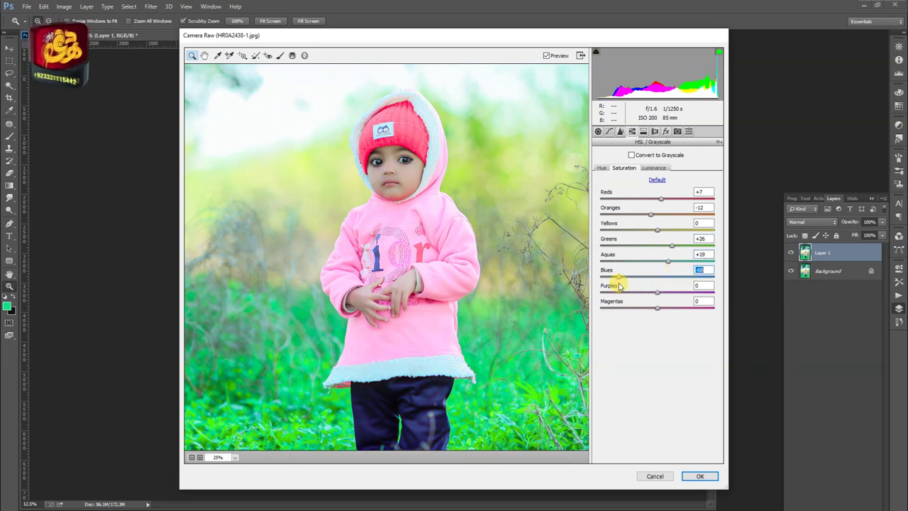
{"action": "left_click", "coordinate": [648, 293]}
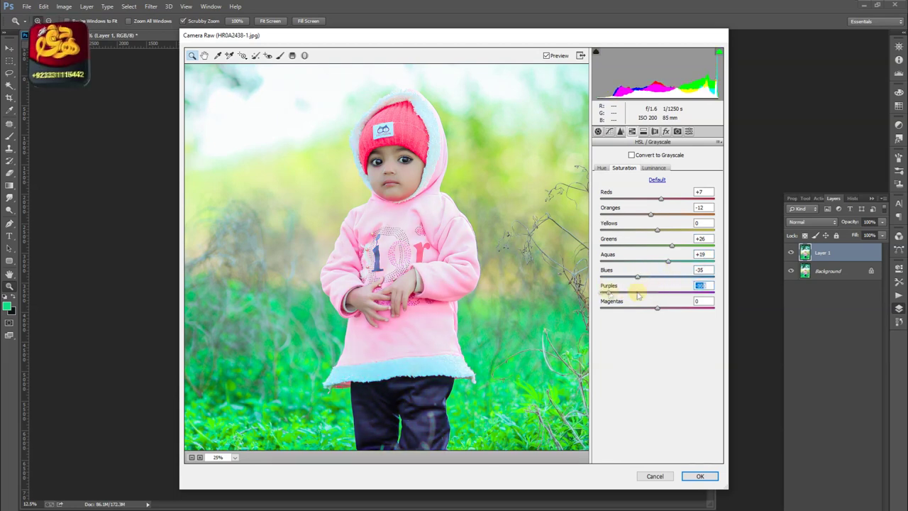
{"action": "left_click_drag", "start_coordinate": [656, 307], "coordinate": [620, 305]}
{"action": "left_click", "coordinate": [650, 168]}
{"action": "left_click_drag", "start_coordinate": [658, 215], "coordinate": [660, 227]}
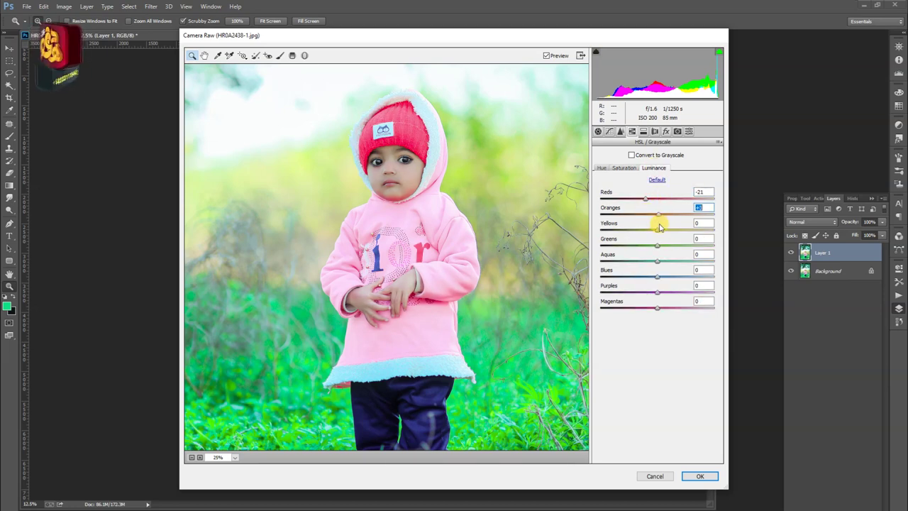
{"action": "mouse_move", "coordinate": [656, 261]}
{"action": "left_mouse_down"}
{"action": "mouse_move", "coordinate": [642, 261]}
{"action": "mouse_move", "coordinate": [682, 278]}
{"action": "mouse_move", "coordinate": [671, 278]}
{"action": "mouse_move", "coordinate": [660, 301]}
{"action": "mouse_move", "coordinate": [636, 306]}
{"action": "left_mouse_up"}
Step: Apply the Camera Raw HSL grade, then a midtone Color Balance shift to Layer 1
{"action": "left_click", "coordinate": [692, 477]}
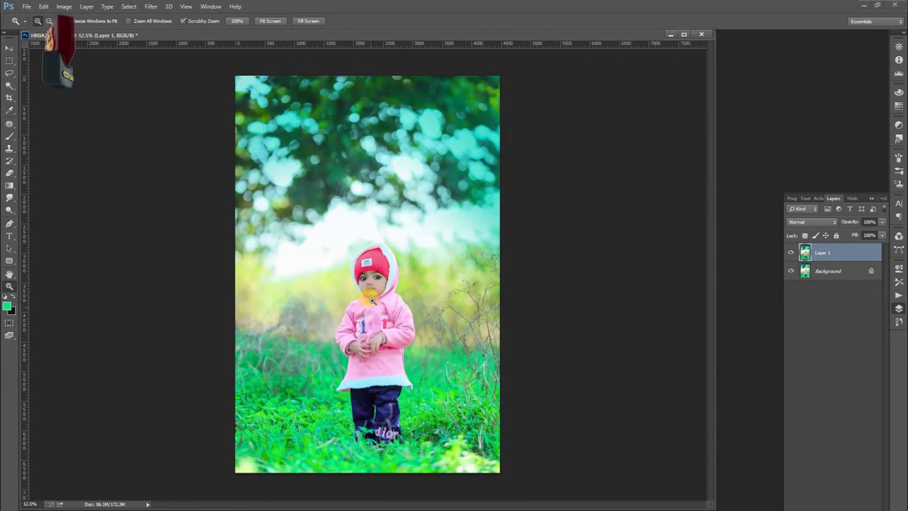
{"action": "left_click", "coordinate": [374, 289]}
{"action": "key", "text": "ctrl+b"}
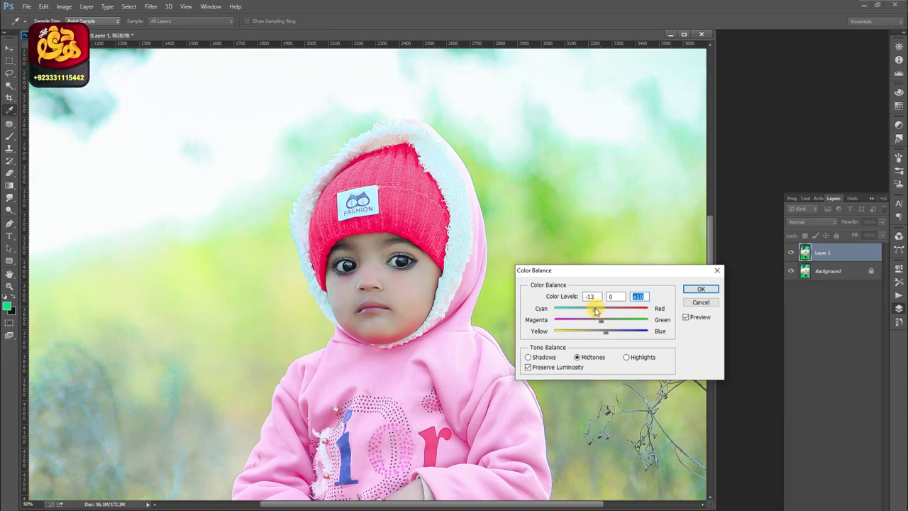
{"action": "left_click", "coordinate": [700, 288]}
{"action": "key", "text": "z"}
{"action": "left_click_drag", "start_coordinate": [492, 264], "coordinate": [450, 312]}
{"action": "left_click", "coordinate": [395, 286]}
{"action": "left_click", "coordinate": [387, 263]}
Step: Duplicate Layer 1 as Layer 1 copy and open Camera Raw on the copy
{"action": "left_click", "coordinate": [156, 7]}
{"action": "left_click", "coordinate": [173, 61]}
{"action": "left_click", "coordinate": [653, 475]}
{"action": "key", "text": "ctrl+j"}
{"action": "left_click", "coordinate": [151, 6]}
{"action": "left_click", "coordinate": [168, 62]}
Step: In HSL, push the Greens and Aquas hues to -100 so the grass turns golden, nudging Blues
{"action": "left_click", "coordinate": [632, 131]}
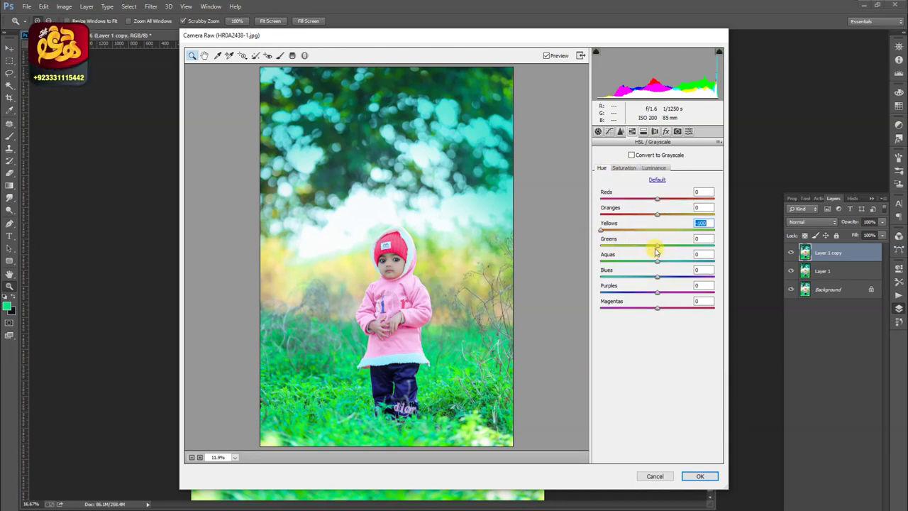
{"action": "left_click_drag", "start_coordinate": [656, 245], "coordinate": [600, 246]}
{"action": "left_click_drag", "start_coordinate": [657, 261], "coordinate": [597, 257]}
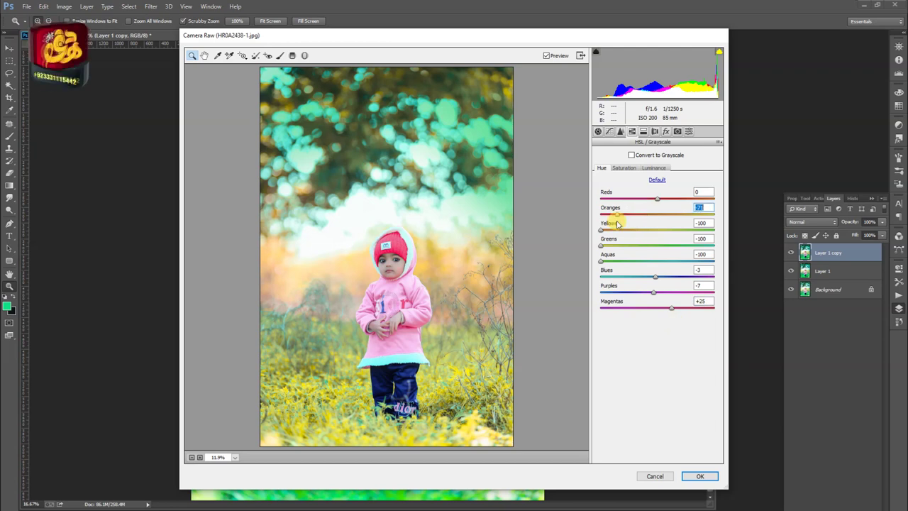
{"action": "left_click_drag", "start_coordinate": [657, 278], "coordinate": [665, 275]}
Step: Raise Yellows saturation to +37 and brighten the yellow and green luminance
{"action": "left_click", "coordinate": [624, 167]}
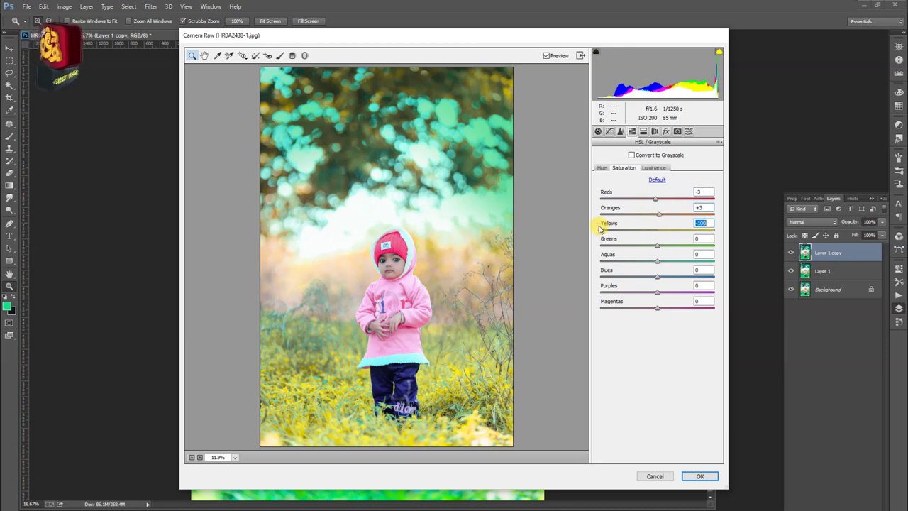
{"action": "mouse_move", "coordinate": [683, 245]}
{"action": "left_mouse_down"}
{"action": "mouse_move", "coordinate": [621, 245]}
{"action": "mouse_move", "coordinate": [608, 262]}
{"action": "mouse_move", "coordinate": [646, 274]}
{"action": "left_mouse_up"}
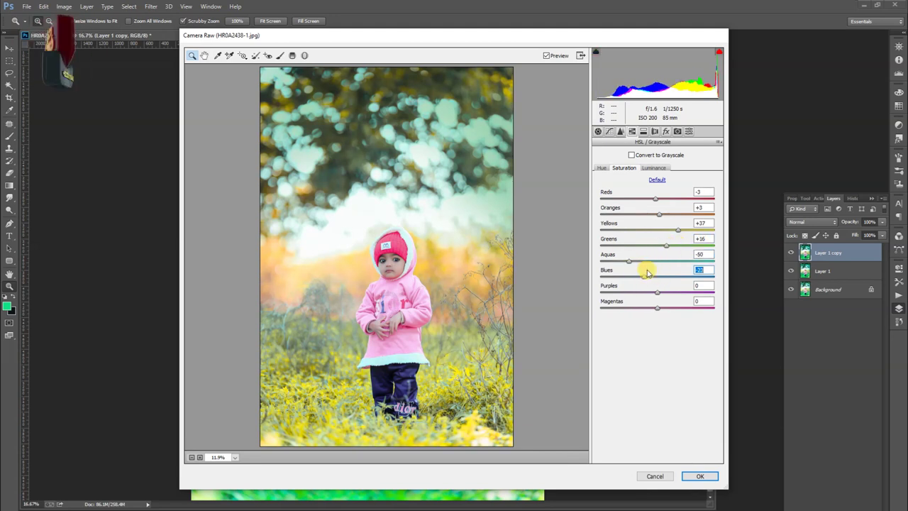
{"action": "left_click", "coordinate": [654, 167]}
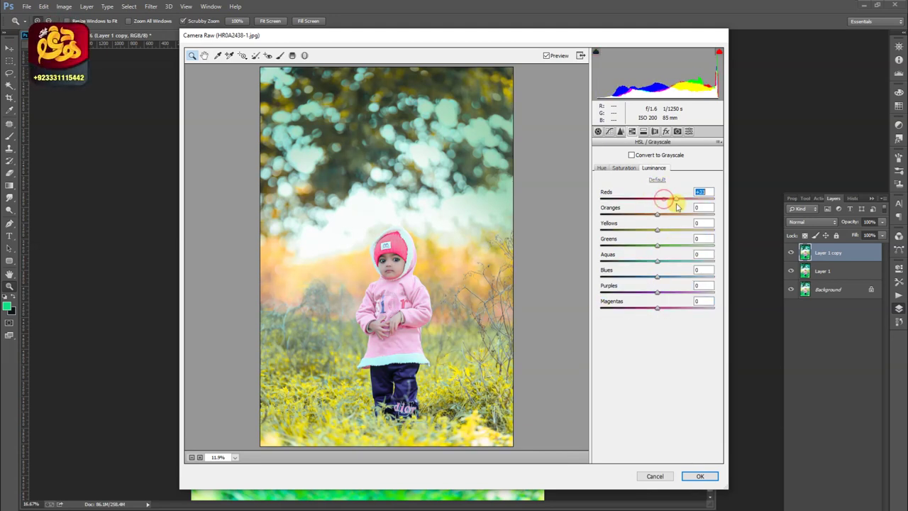
{"action": "mouse_move", "coordinate": [671, 226]}
{"action": "left_mouse_down"}
{"action": "mouse_move", "coordinate": [669, 292]}
{"action": "mouse_move", "coordinate": [639, 308]}
{"action": "mouse_move", "coordinate": [662, 310]}
{"action": "left_mouse_up"}
{"action": "left_click", "coordinate": [699, 476]}
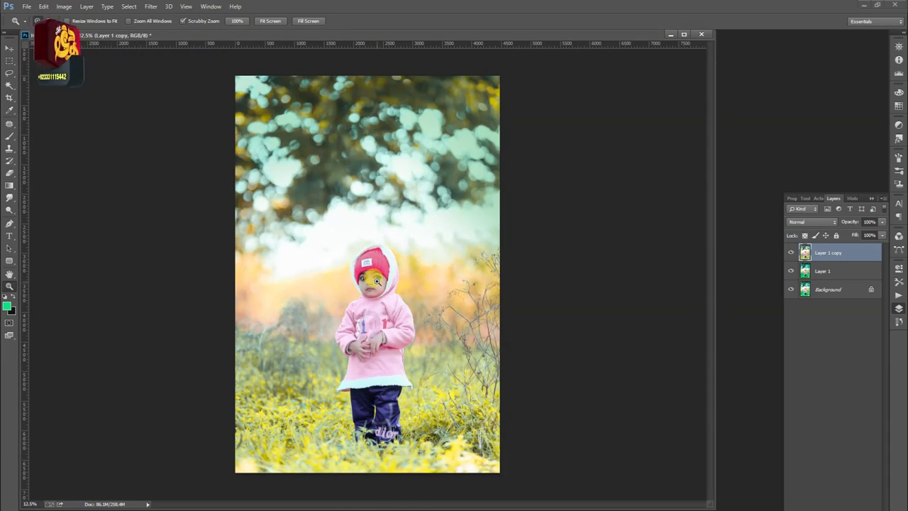
{"action": "left_click", "coordinate": [378, 281]}
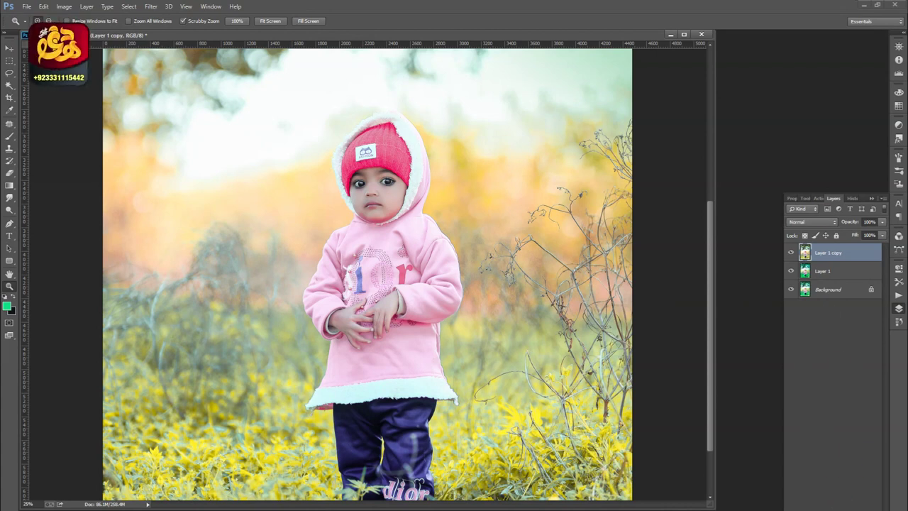
Step: Add a Selective Color layer: cut cyan and magenta in Whites, deepen Blacks, adjust Reds
{"action": "left_click", "coordinate": [837, 505]}
{"action": "left_click", "coordinate": [837, 465]}
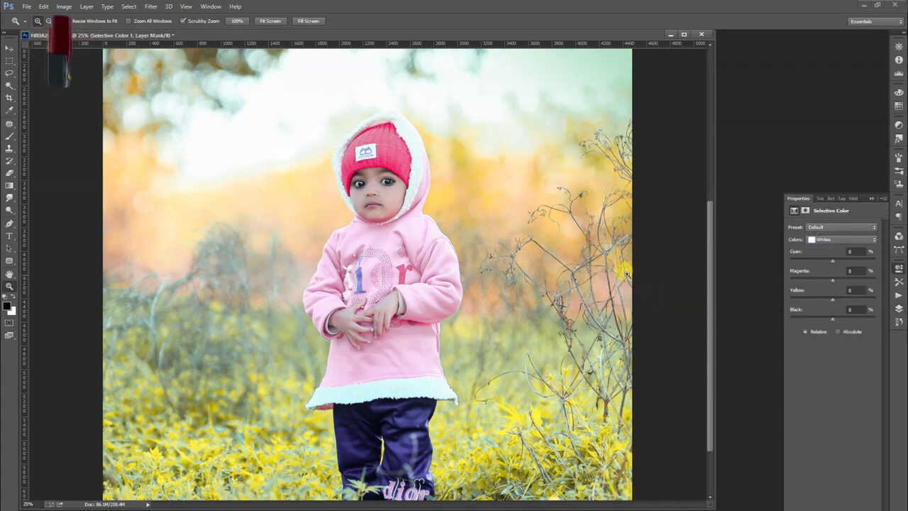
{"action": "left_click_drag", "start_coordinate": [814, 270], "coordinate": [816, 280]}
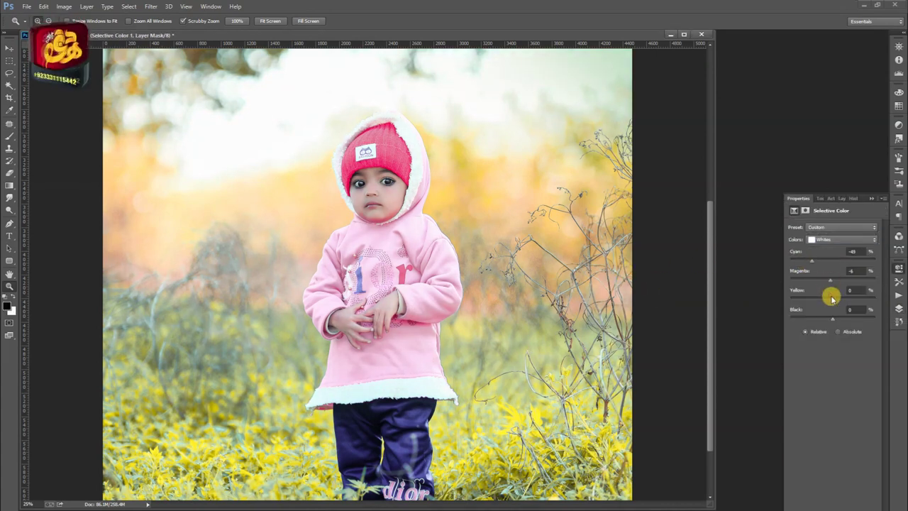
{"action": "left_click", "coordinate": [840, 239]}
{"action": "left_click", "coordinate": [826, 303]}
{"action": "left_click_drag", "start_coordinate": [833, 319], "coordinate": [841, 319]}
{"action": "left_click", "coordinate": [841, 239]}
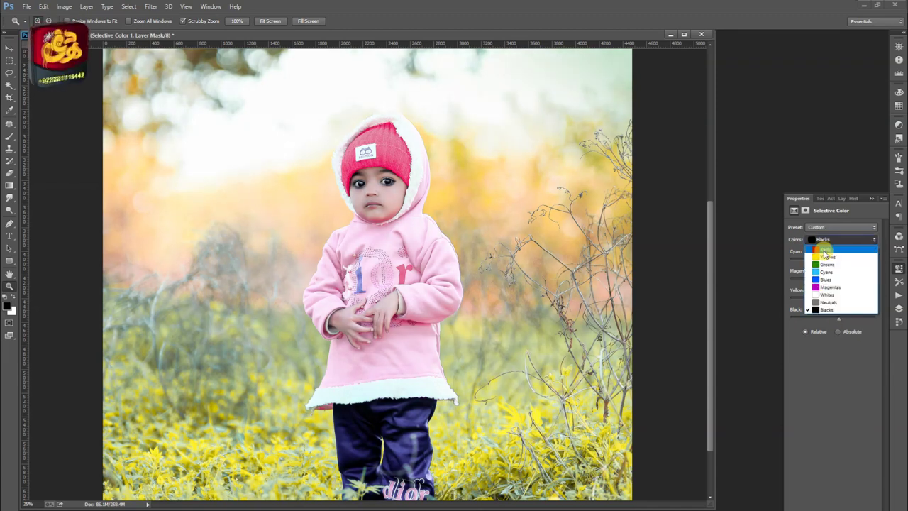
{"action": "left_click_drag", "start_coordinate": [809, 280], "coordinate": [832, 279]}
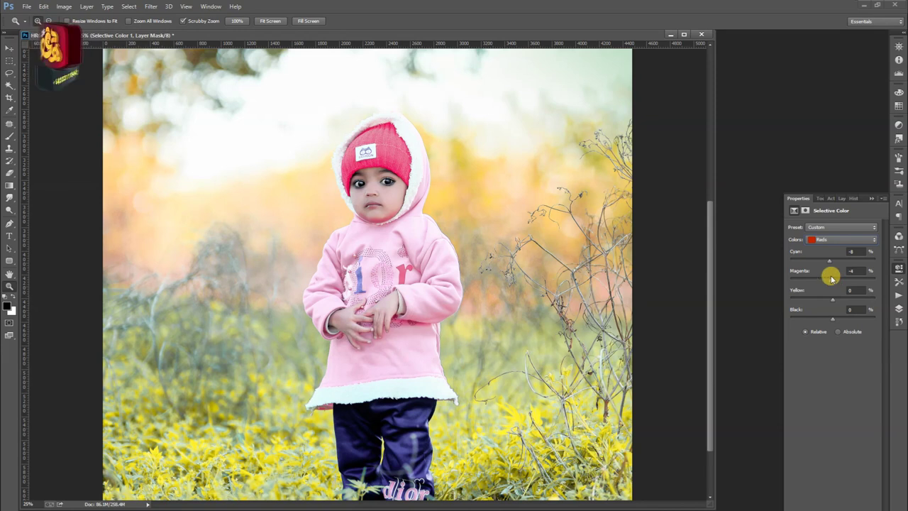
{"action": "left_click_drag", "start_coordinate": [847, 316], "coordinate": [846, 328]}
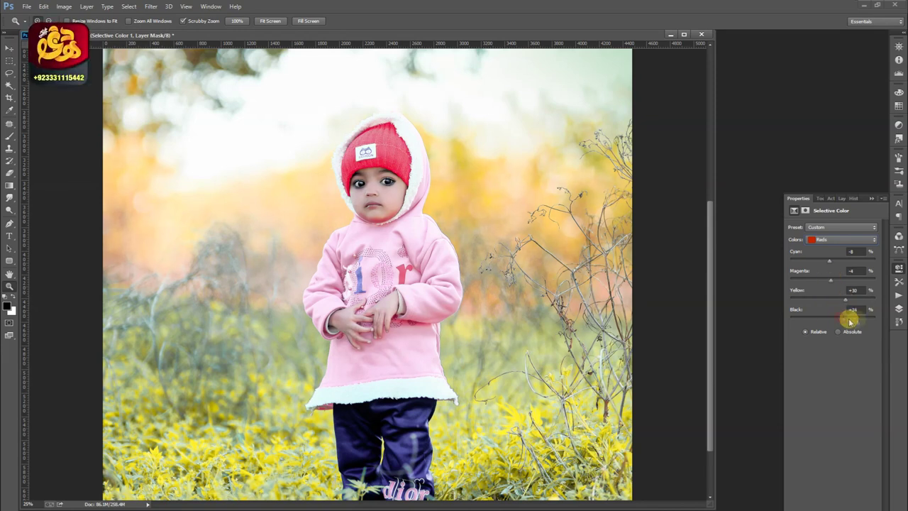
Step: Cut cyan and magenta from Yellows, and add cyan and black to Magentas
{"action": "left_click", "coordinate": [825, 239]}
{"action": "mouse_move", "coordinate": [794, 260]}
{"action": "left_mouse_down"}
{"action": "mouse_move", "coordinate": [821, 261]}
{"action": "mouse_move", "coordinate": [793, 279]}
{"action": "mouse_move", "coordinate": [825, 279]}
{"action": "mouse_move", "coordinate": [835, 298]}
{"action": "mouse_move", "coordinate": [827, 319]}
{"action": "left_mouse_up"}
{"action": "left_click", "coordinate": [824, 239]}
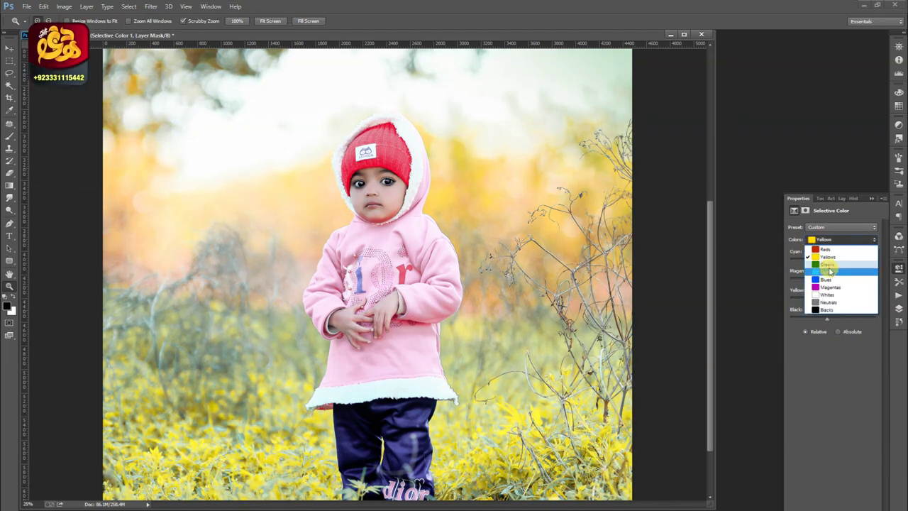
{"action": "left_click", "coordinate": [827, 262]}
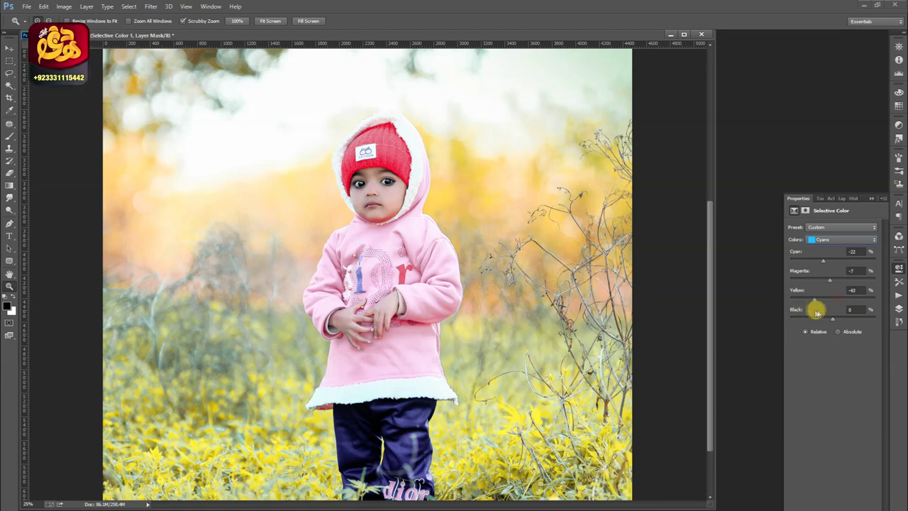
{"action": "left_click", "coordinate": [836, 241]}
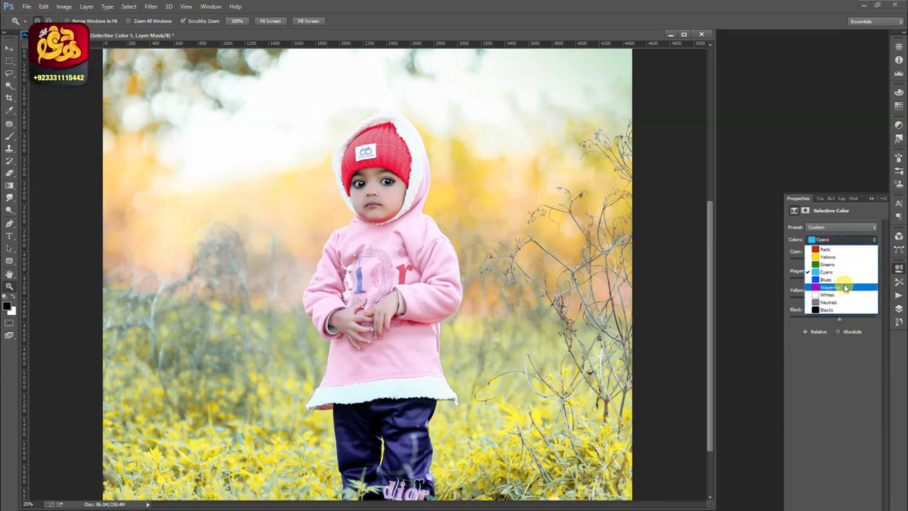
{"action": "left_click", "coordinate": [841, 282]}
{"action": "mouse_move", "coordinate": [831, 260]}
{"action": "left_mouse_down"}
{"action": "mouse_move", "coordinate": [842, 260]}
{"action": "mouse_move", "coordinate": [802, 278]}
{"action": "mouse_move", "coordinate": [853, 286]}
{"action": "left_mouse_up"}
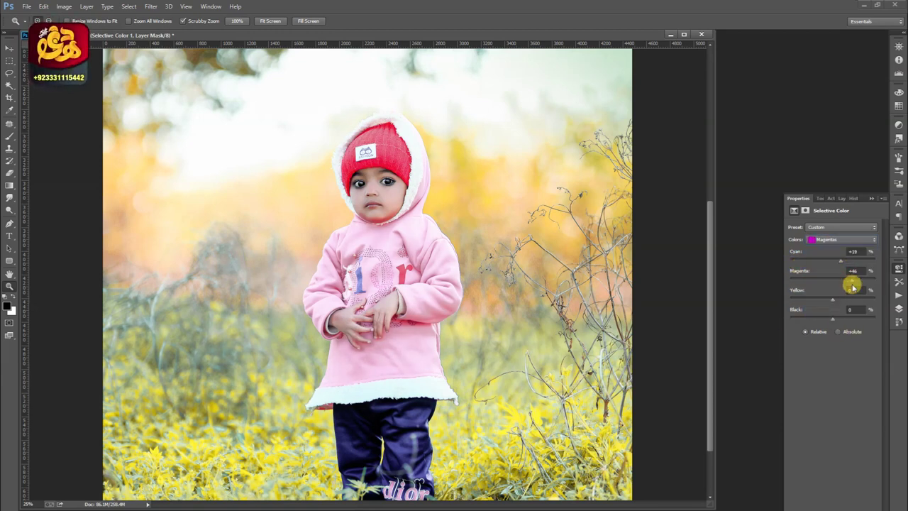
{"action": "mouse_move", "coordinate": [849, 321]}
{"action": "left_mouse_down"}
{"action": "mouse_move", "coordinate": [792, 319]}
{"action": "mouse_move", "coordinate": [856, 319]}
{"action": "left_mouse_up"}
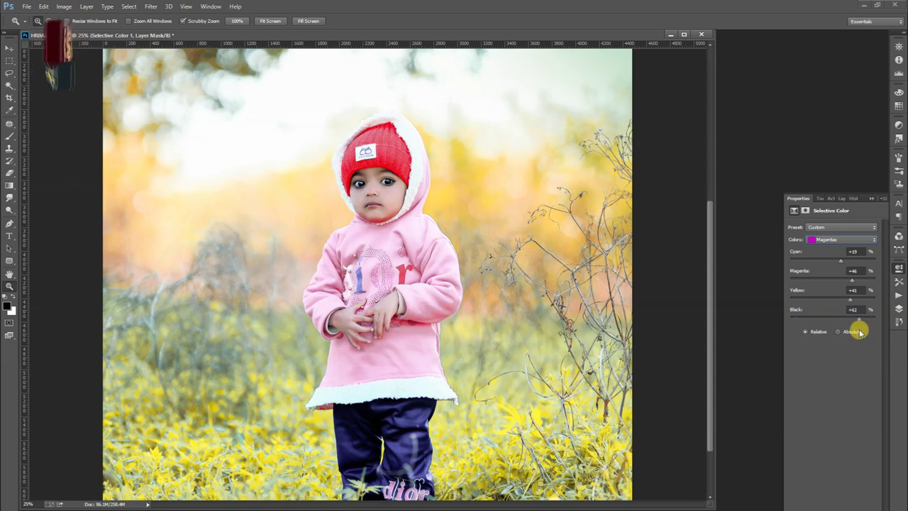
{"action": "left_click", "coordinate": [898, 307]}
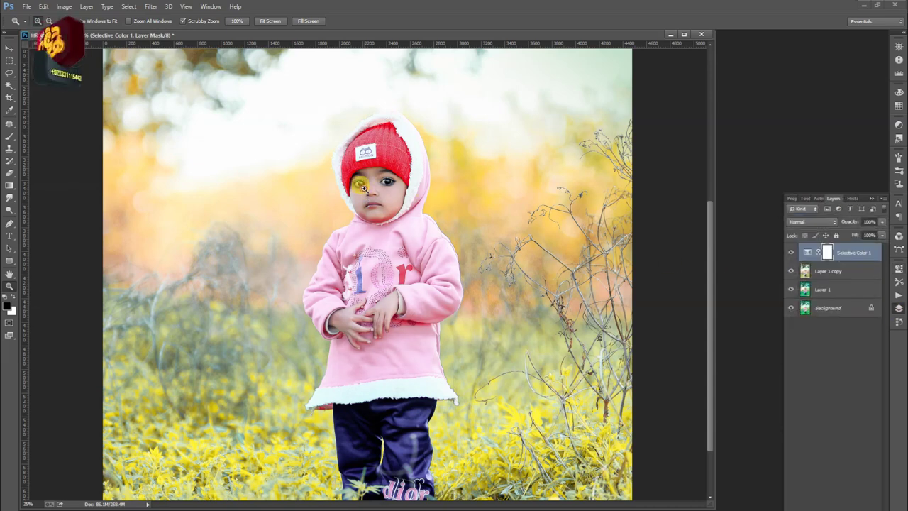
Step: Brush black on the Selective Color mask to remove it from the child's face, lips and hands
{"action": "left_click_drag", "start_coordinate": [362, 186], "coordinate": [397, 188]}
{"action": "key", "text": "b"}
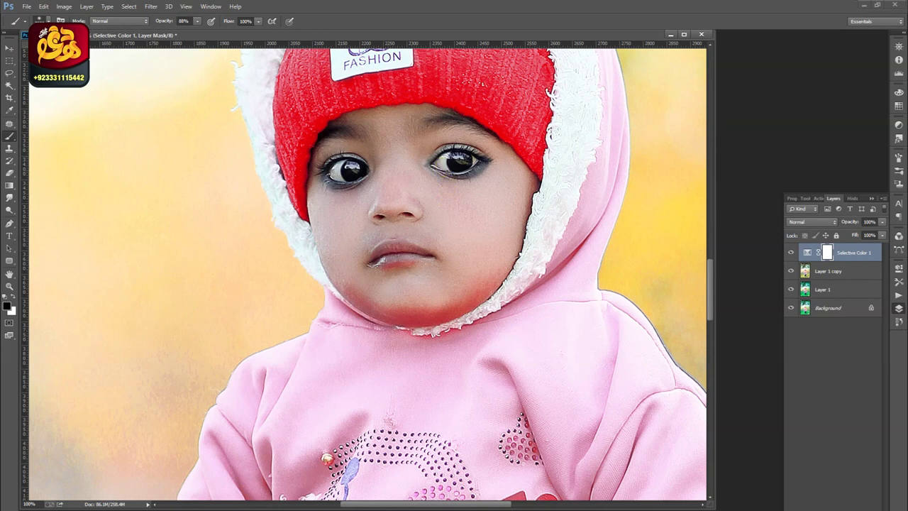
{"action": "left_click_drag", "start_coordinate": [383, 148], "coordinate": [321, 108]}
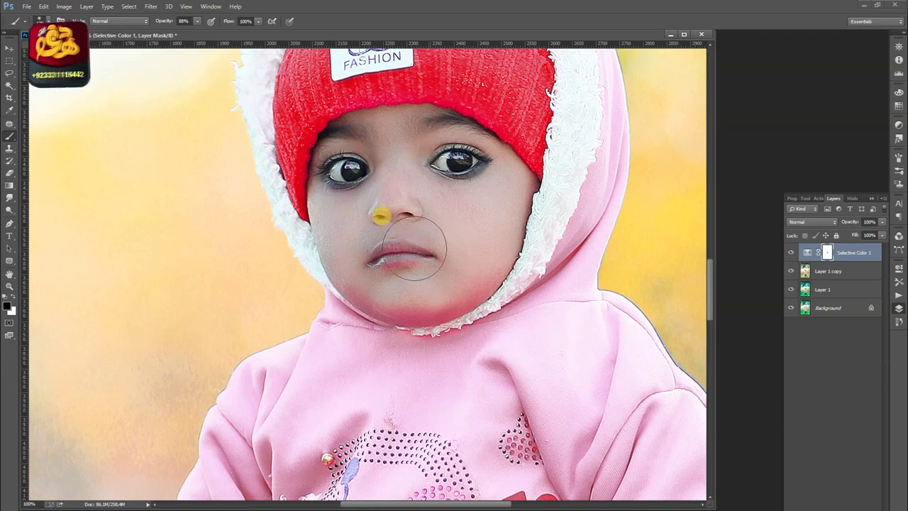
{"action": "scroll", "coordinate": [476, 262], "scroll_direction": "down", "scroll_amount": 5}
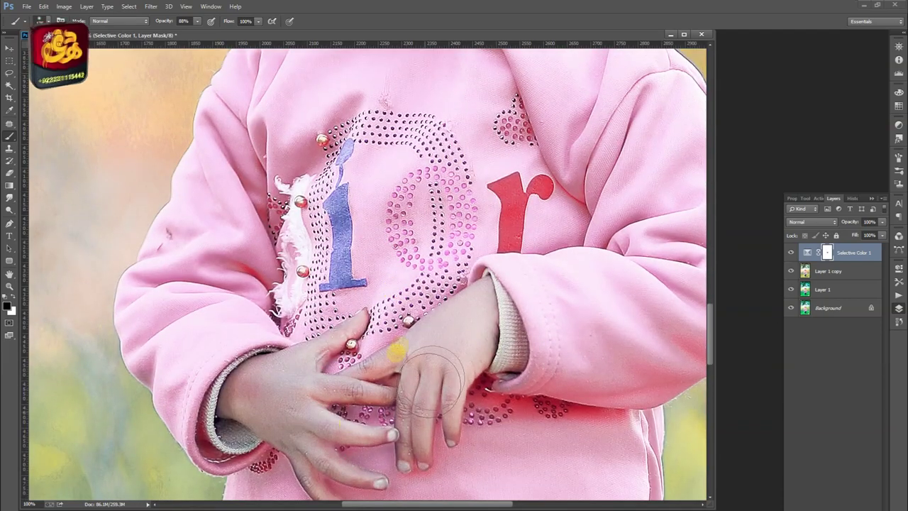
{"action": "key", "text": "z"}
{"action": "left_click_drag", "start_coordinate": [390, 225], "coordinate": [248, 227]}
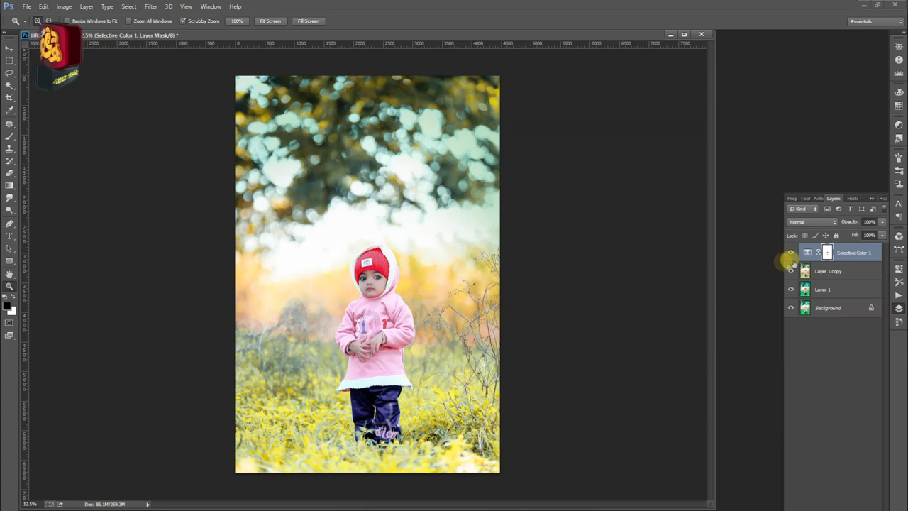
Step: Duplicate the Selective Color layer and place the copy between Layer 1 copy and Layer 1
{"action": "left_click", "coordinate": [790, 270]}
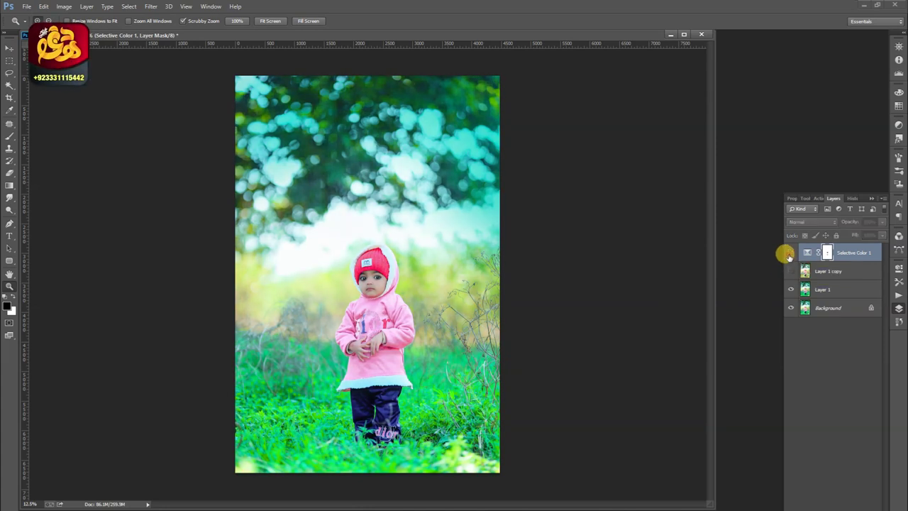
{"action": "key", "text": "ctrl+j"}
{"action": "key", "text": "ctrl+bracketleft"}
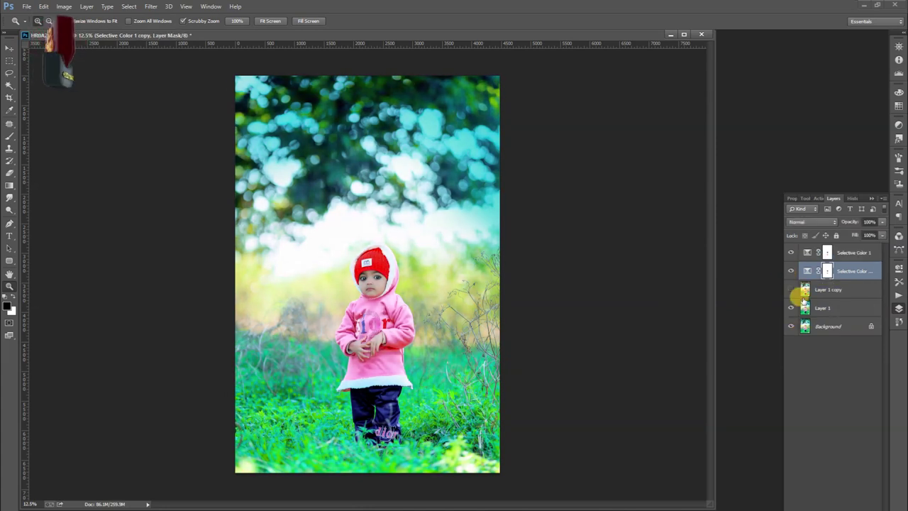
{"action": "key", "text": "ctrl+bracketleft"}
{"action": "left_click", "coordinate": [790, 288]}
{"action": "left_click", "coordinate": [789, 254]}
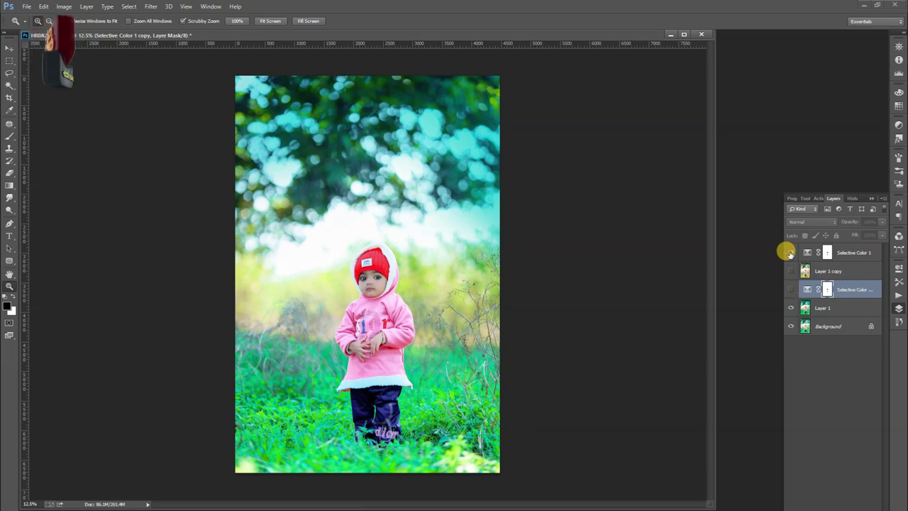
{"action": "left_click", "coordinate": [791, 271]}
{"action": "key", "text": "f"}
{"action": "left_click", "coordinate": [412, 333]}
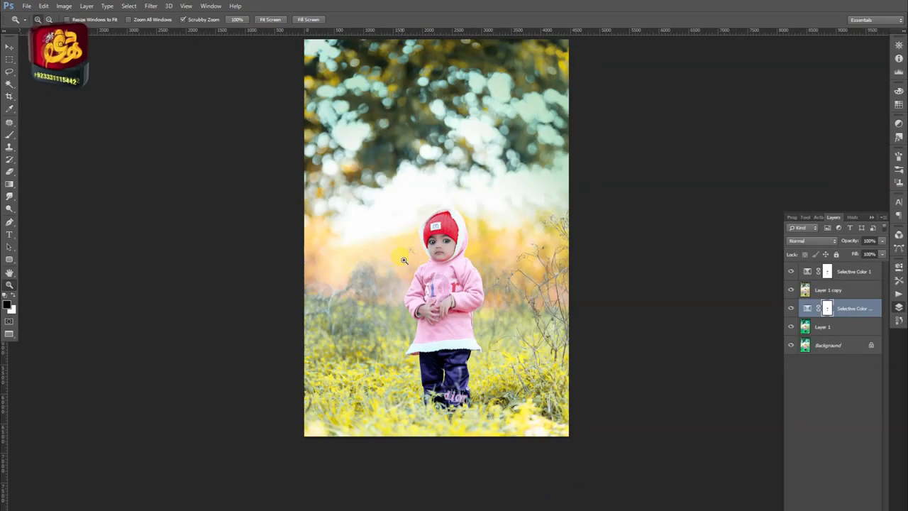
Step: Merge Layer 1 copy and Layer 1 down into their Selective Color layers
{"action": "left_click", "coordinate": [466, 250]}
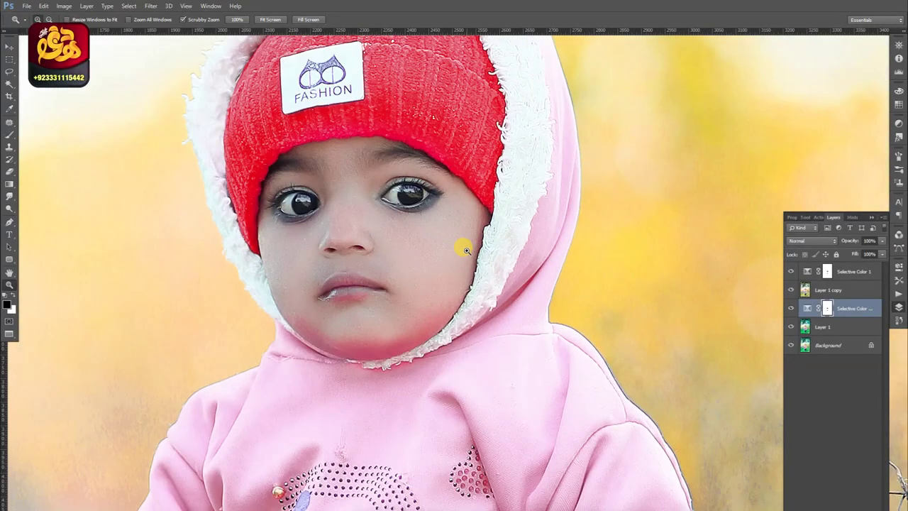
{"action": "left_click", "coordinate": [837, 290]}
{"action": "left_click", "coordinate": [843, 274], "text": "shift"}
{"action": "key", "text": "ctrl+e"}
{"action": "left_click", "coordinate": [841, 292]}
{"action": "key", "text": "ctrl+e"}
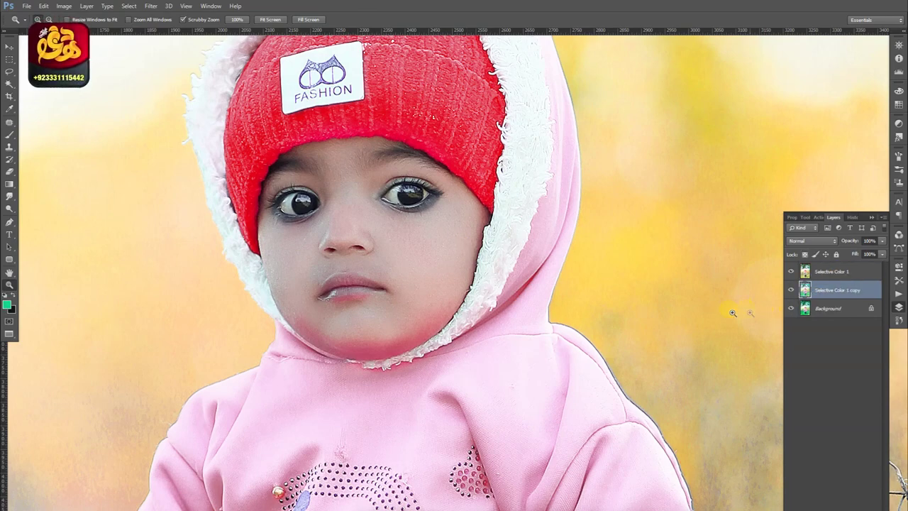
{"action": "left_click", "coordinate": [411, 350], "text": "alt"}
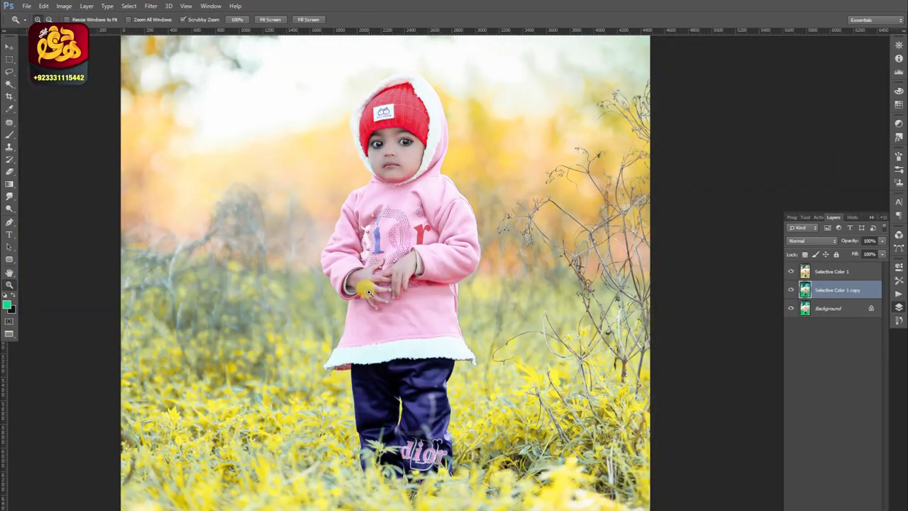
Step: Duplicate the graded colour layer and move the copy to the top of the stack
{"action": "left_click", "coordinate": [363, 294], "text": "alt"}
{"action": "key", "text": "ctrl+j"}
{"action": "left_click_drag", "start_coordinate": [808, 291], "coordinate": [808, 268]}
{"action": "left_click", "coordinate": [151, 6]}
Step: In Camera Raw Filter HSL, set red hue +13, orange hue +3, and greens fully down
{"action": "left_click", "coordinate": [174, 51]}
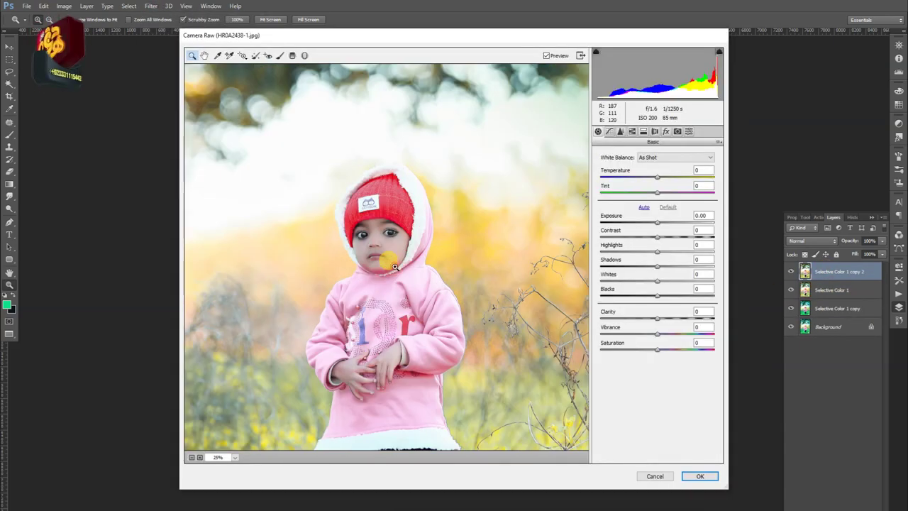
{"action": "left_click", "coordinate": [362, 273]}
{"action": "key", "text": "ctrl+0"}
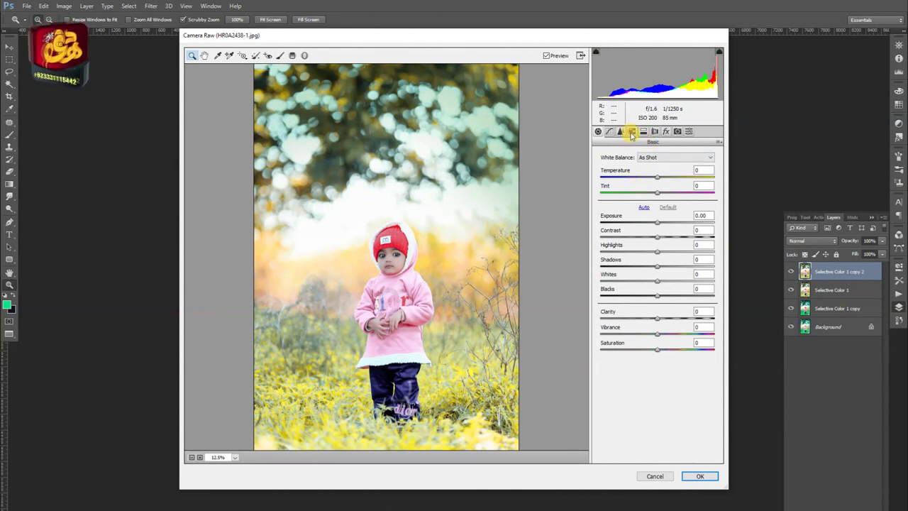
{"action": "left_click", "coordinate": [631, 132]}
{"action": "left_click", "coordinate": [602, 167]}
{"action": "left_click_drag", "start_coordinate": [657, 198], "coordinate": [664, 198]}
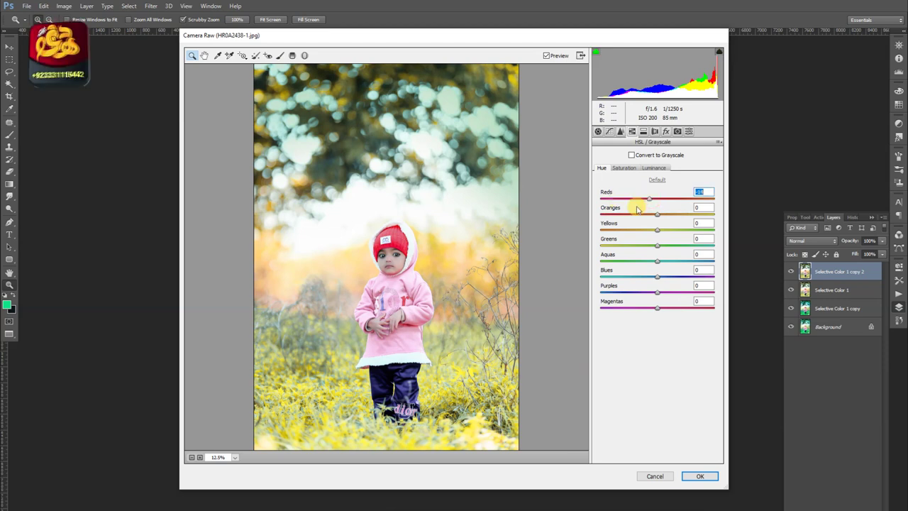
{"action": "left_click", "coordinate": [655, 213]}
{"action": "left_click_drag", "start_coordinate": [657, 228], "coordinate": [601, 246]}
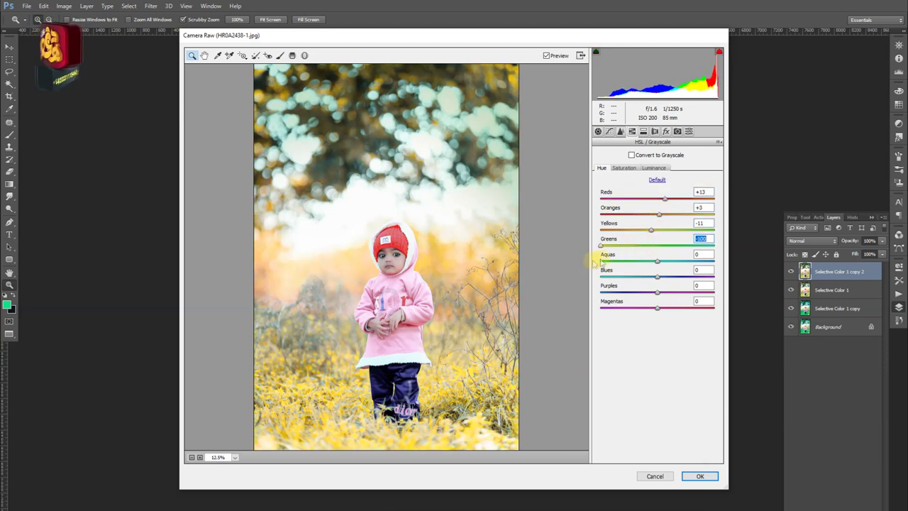
{"action": "left_click_drag", "start_coordinate": [657, 275], "coordinate": [665, 275]}
Step: Lower red saturation, fully desaturate blues and purples, and brighten yellows, greens and aquas
{"action": "left_click", "coordinate": [624, 168]}
{"action": "mouse_move", "coordinate": [656, 198]}
{"action": "left_mouse_down"}
{"action": "mouse_move", "coordinate": [617, 198]}
{"action": "mouse_move", "coordinate": [656, 213]}
{"action": "mouse_move", "coordinate": [608, 245]}
{"action": "left_mouse_up"}
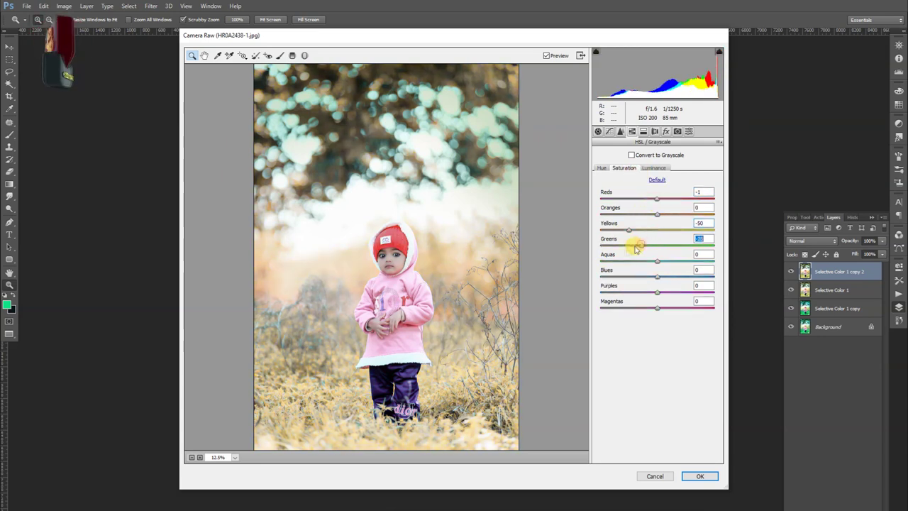
{"action": "mouse_move", "coordinate": [644, 277]}
{"action": "left_mouse_down"}
{"action": "mouse_move", "coordinate": [601, 276]}
{"action": "mouse_move", "coordinate": [601, 292]}
{"action": "mouse_move", "coordinate": [673, 307]}
{"action": "mouse_move", "coordinate": [650, 304]}
{"action": "left_mouse_up"}
{"action": "left_click", "coordinate": [653, 168]}
{"action": "left_click_drag", "start_coordinate": [656, 236], "coordinate": [676, 245]}
{"action": "left_click_drag", "start_coordinate": [657, 261], "coordinate": [678, 263]}
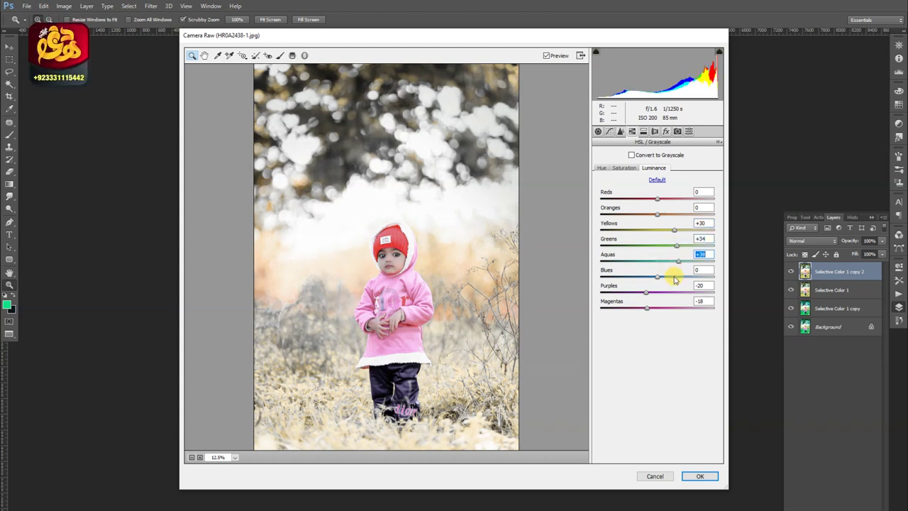
Step: Fine-tune the yellow hue and apply the Camera Raw filter
{"action": "left_click", "coordinate": [406, 287]}
{"action": "left_click", "coordinate": [397, 213]}
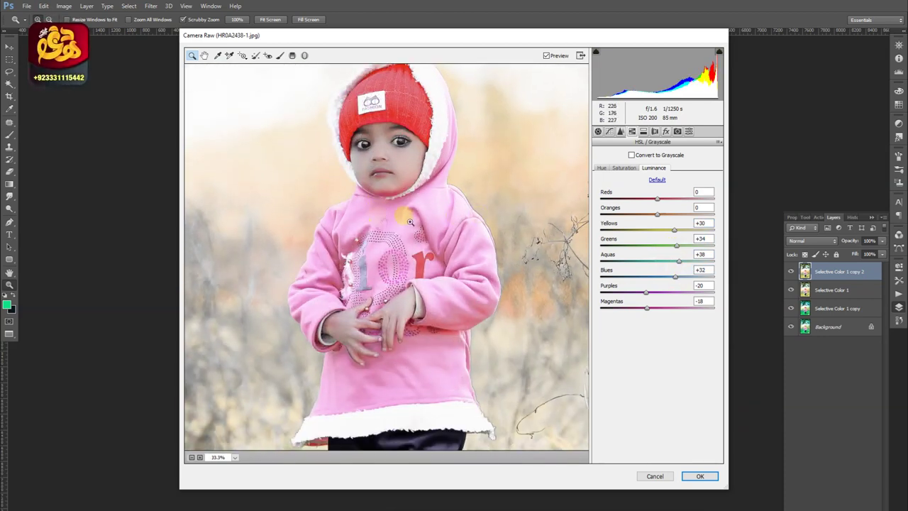
{"action": "left_click", "coordinate": [600, 167]}
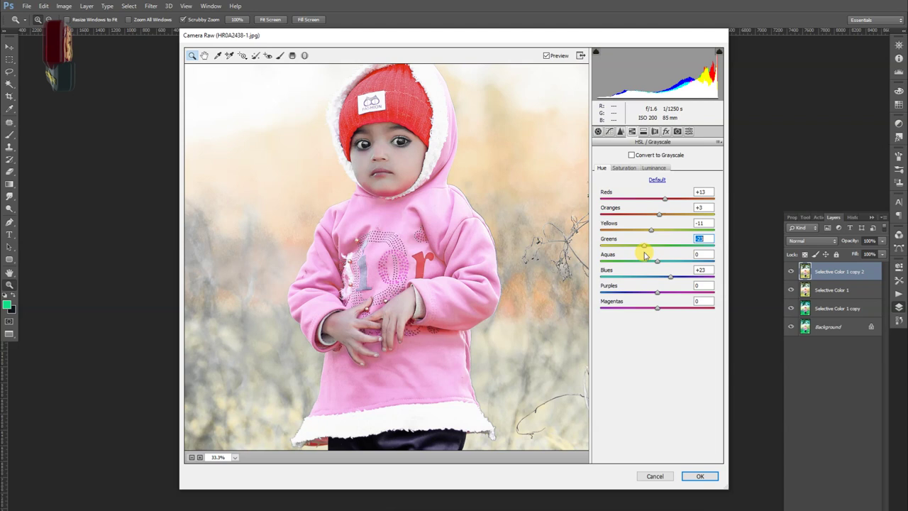
{"action": "left_click_drag", "start_coordinate": [651, 230], "coordinate": [677, 227]}
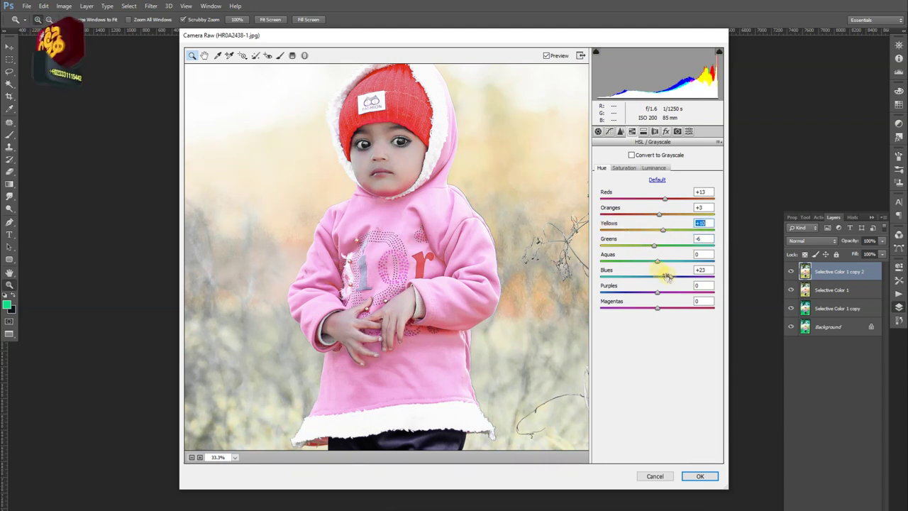
{"action": "left_click", "coordinate": [699, 476]}
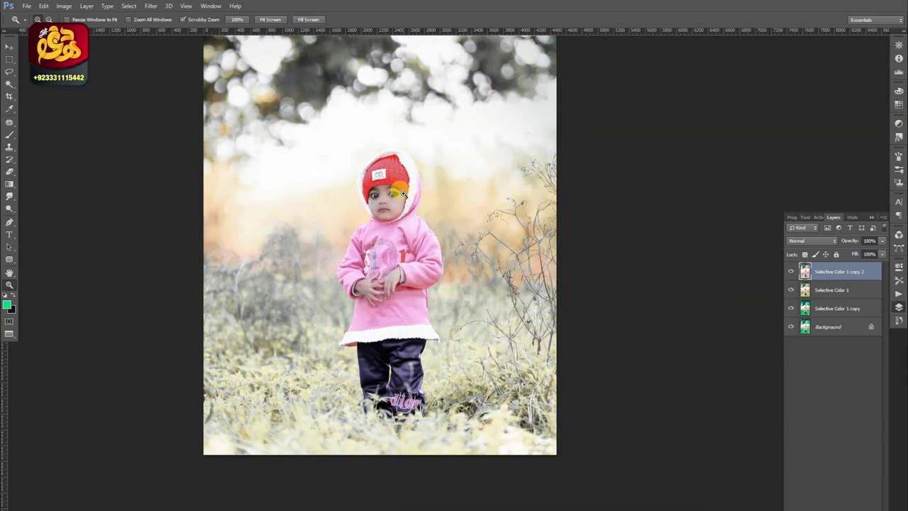
Step: Trace the child's face with the Pen tool and copy the selection to a new layer
{"action": "left_click_drag", "start_coordinate": [404, 198], "coordinate": [378, 295]}
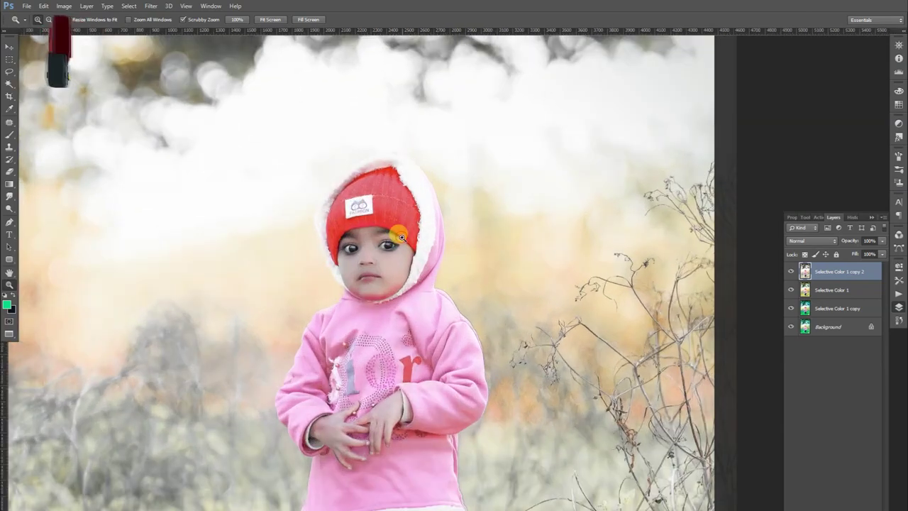
{"action": "key", "text": "p"}
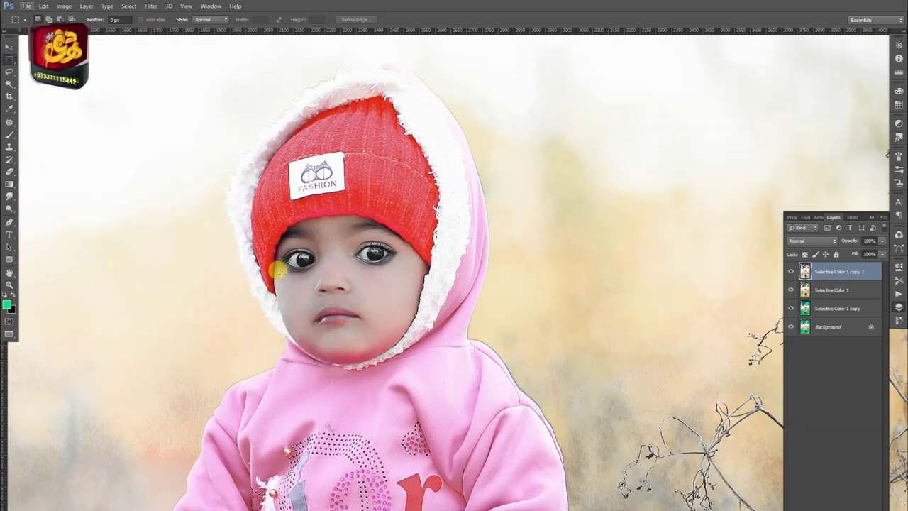
{"action": "left_click", "coordinate": [280, 327]}
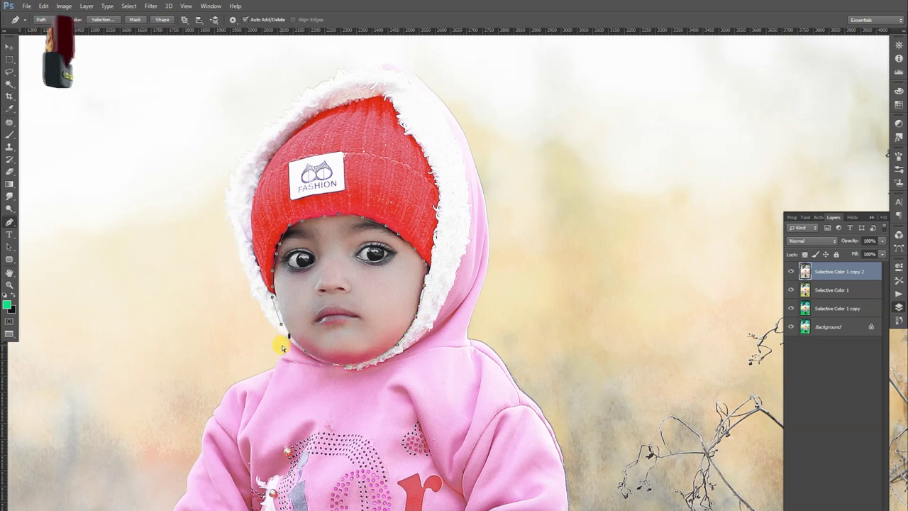
{"action": "right_click", "coordinate": [305, 288]}
{"action": "left_click", "coordinate": [326, 303]}
{"action": "key", "text": "Return"}
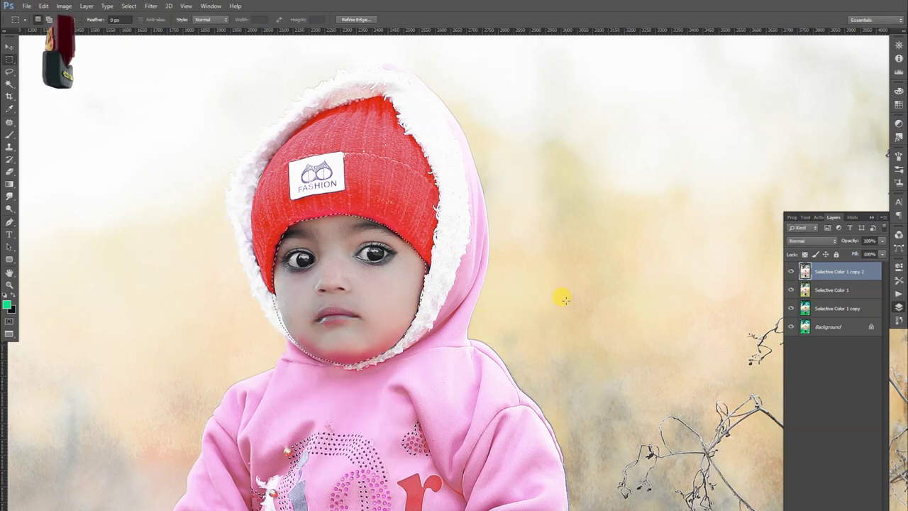
{"action": "key", "text": "ctrl+j"}
Step: Boost the face copy's saturation, erase the excess, set 61% opacity and merge it down
{"action": "key", "text": "ctrl+u"}
{"action": "left_click_drag", "start_coordinate": [522, 448], "coordinate": [525, 447]}
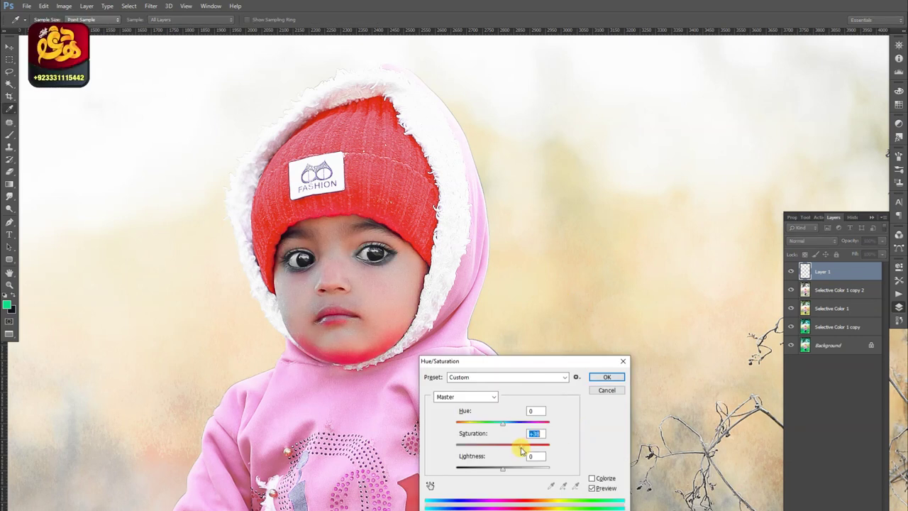
{"action": "key", "text": "Return"}
{"action": "key", "text": "e"}
{"action": "left_click_drag", "start_coordinate": [394, 333], "coordinate": [277, 308]}
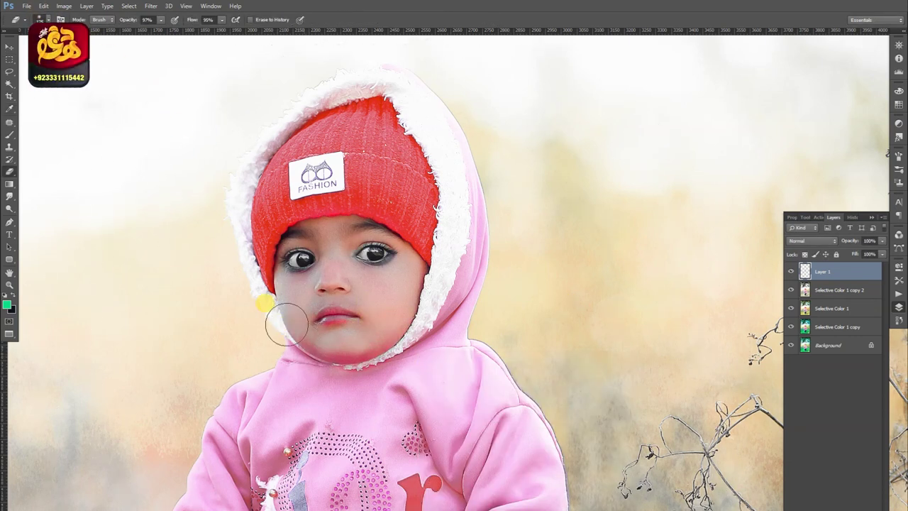
{"action": "key", "text": "v"}
{"action": "left_click", "coordinate": [876, 243]}
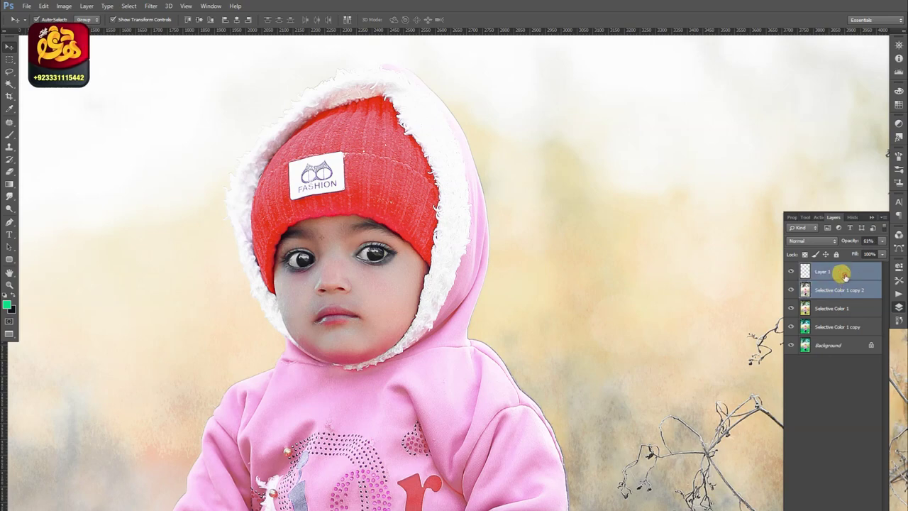
{"action": "key", "text": "ctrl+e"}
{"action": "left_click", "coordinate": [791, 272]}
{"action": "left_click", "coordinate": [791, 272]}
{"action": "key", "text": "ctrl+minus"}
Step: Duplicate Layer 1 and trial lower Hue/Saturation, then cancel and undo the duplicate
{"action": "key", "text": "z"}
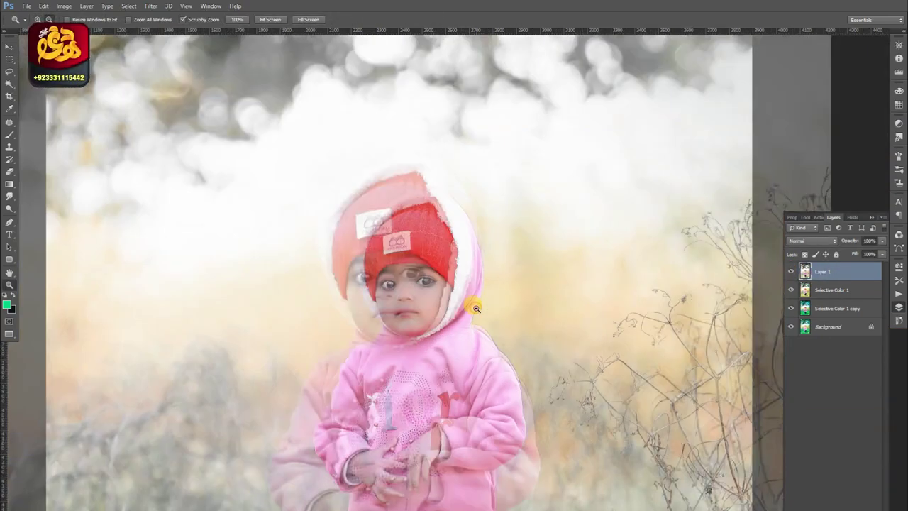
{"action": "key", "text": "ctrl+minus"}
{"action": "key", "text": "ctrl+minus"}
{"action": "key", "text": "ctrl+j"}
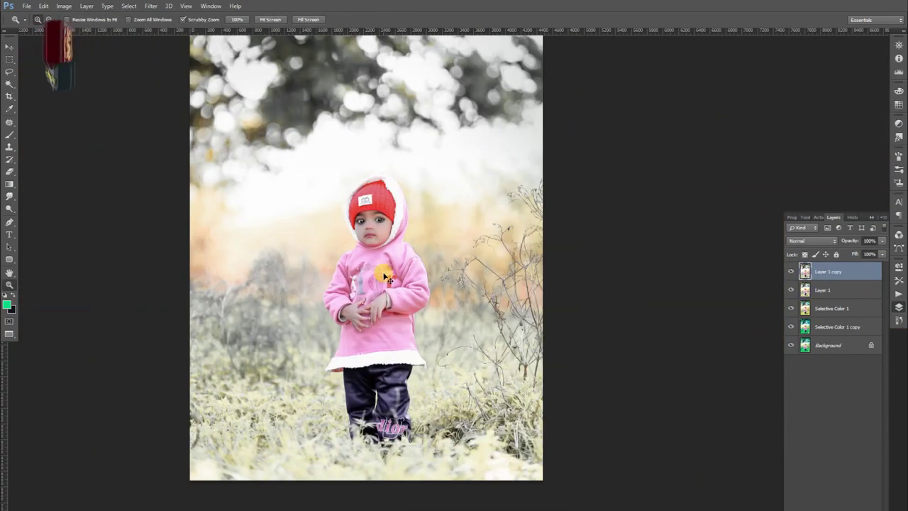
{"action": "key", "text": "ctrl+u"}
{"action": "mouse_move", "coordinate": [502, 445]}
{"action": "left_mouse_down"}
{"action": "mouse_move", "coordinate": [477, 444]}
{"action": "mouse_move", "coordinate": [548, 445]}
{"action": "left_mouse_up"}
{"action": "left_click", "coordinate": [607, 390]}
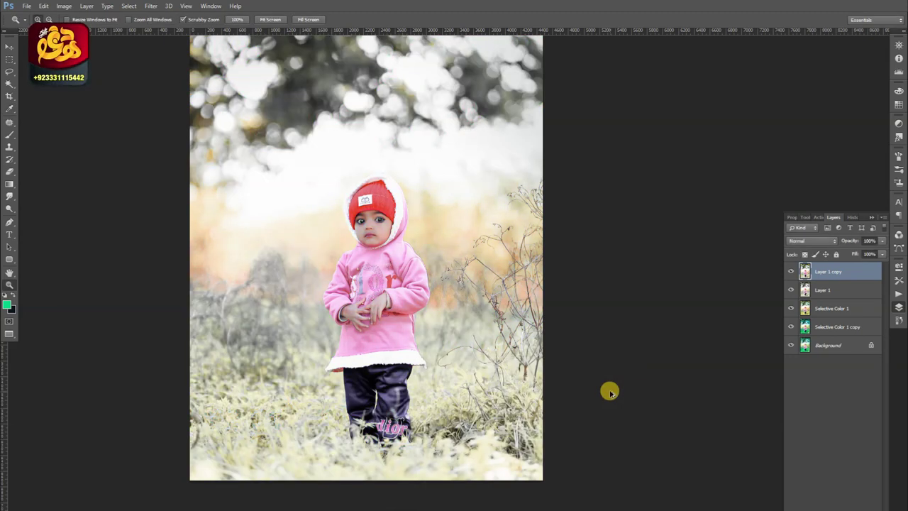
{"action": "key", "text": "ctrl+z"}
{"action": "left_click", "coordinate": [372, 263], "text": "alt"}
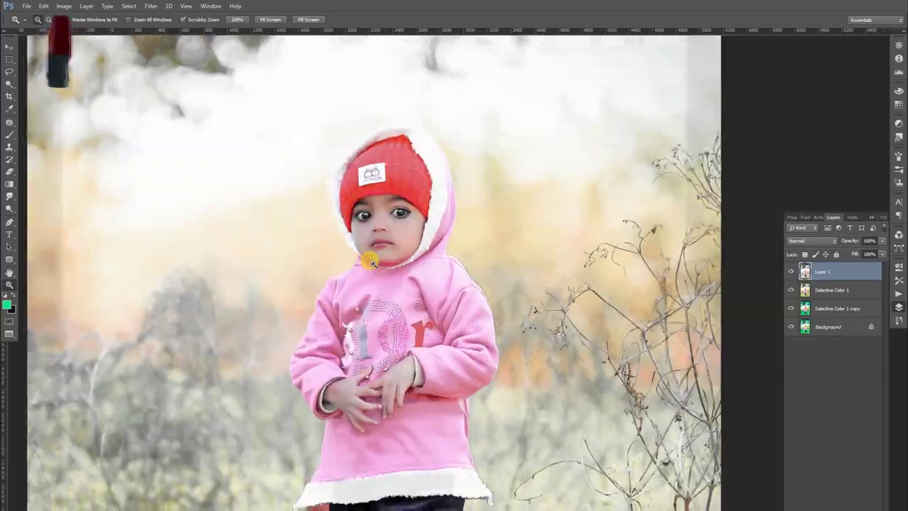